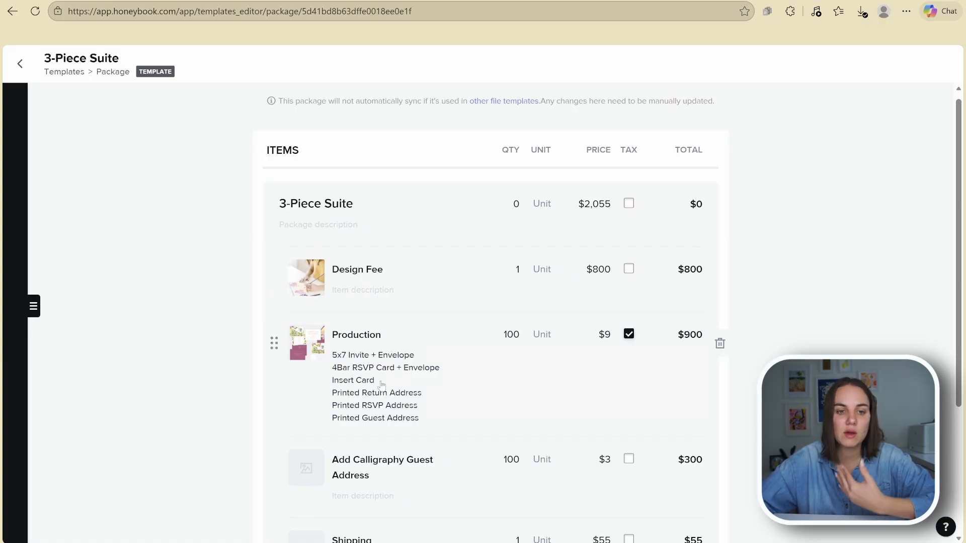
- Review the line items of the 3-Piece Suite package and return to the list of package templates
scroll(358, 291, "down", 3)
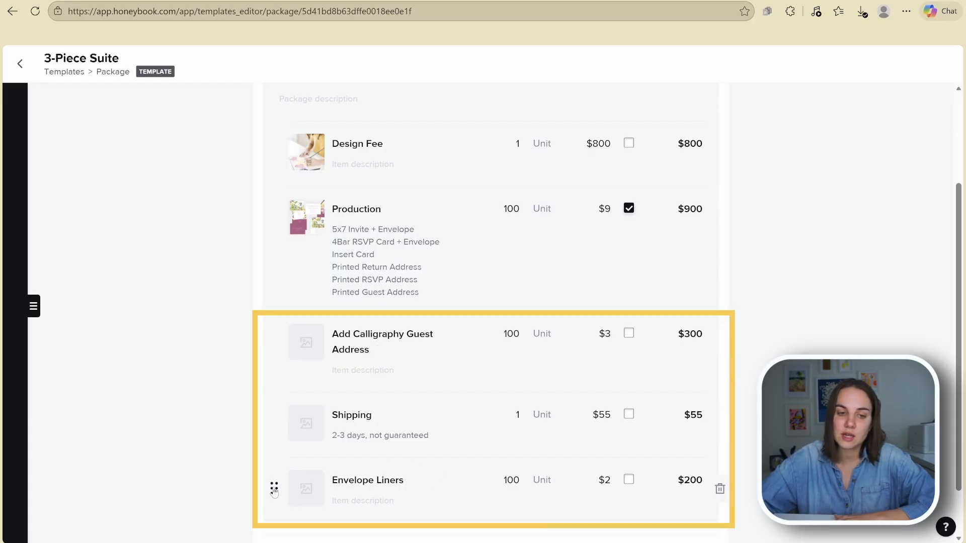
scroll(405, 427, "up", 3)
left_click(12, 10)
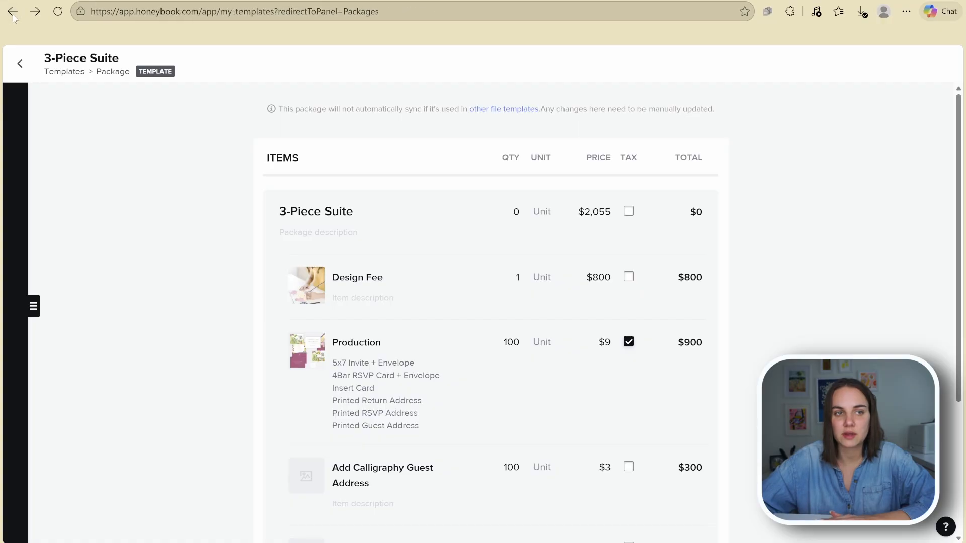
scroll(925, 251, "down", 5)
scroll(926, 251, "up", 5)
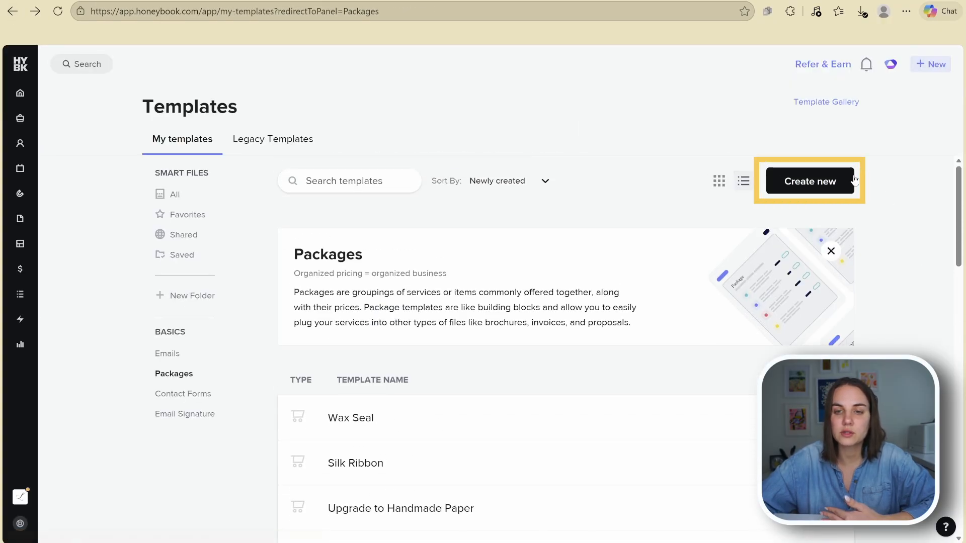
- Create a new package template and name it "Envelope Liners"
left_click(800, 185)
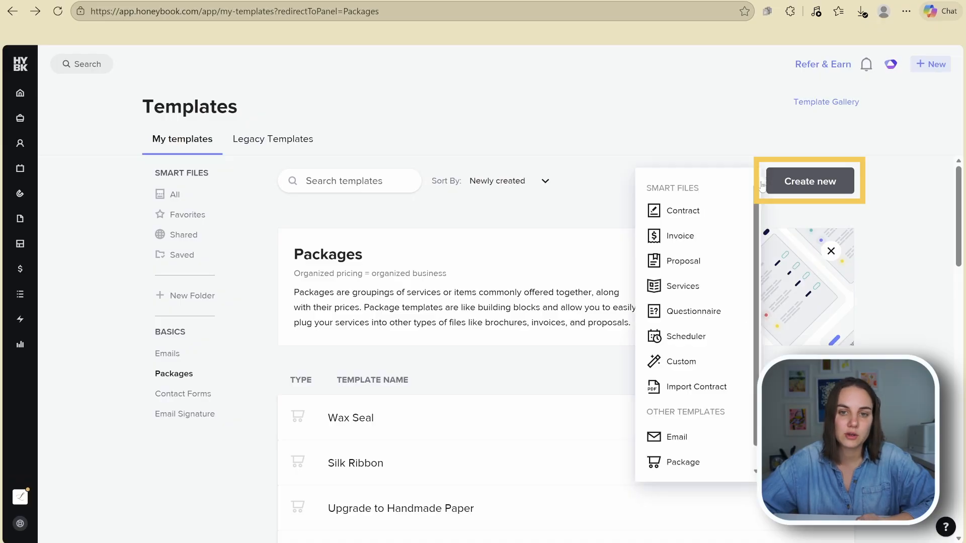
scroll(684, 432, "down", 1)
left_click(682, 443)
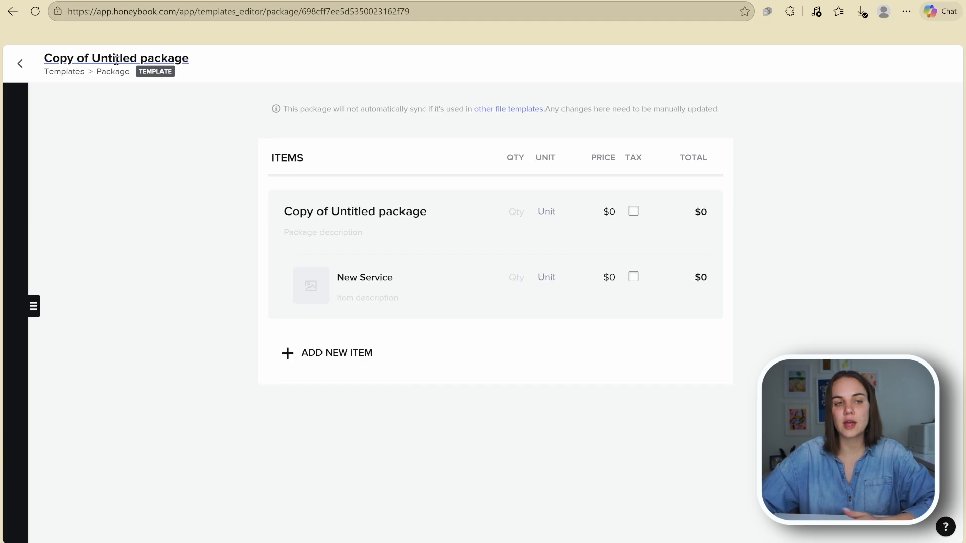
left_click(115, 59)
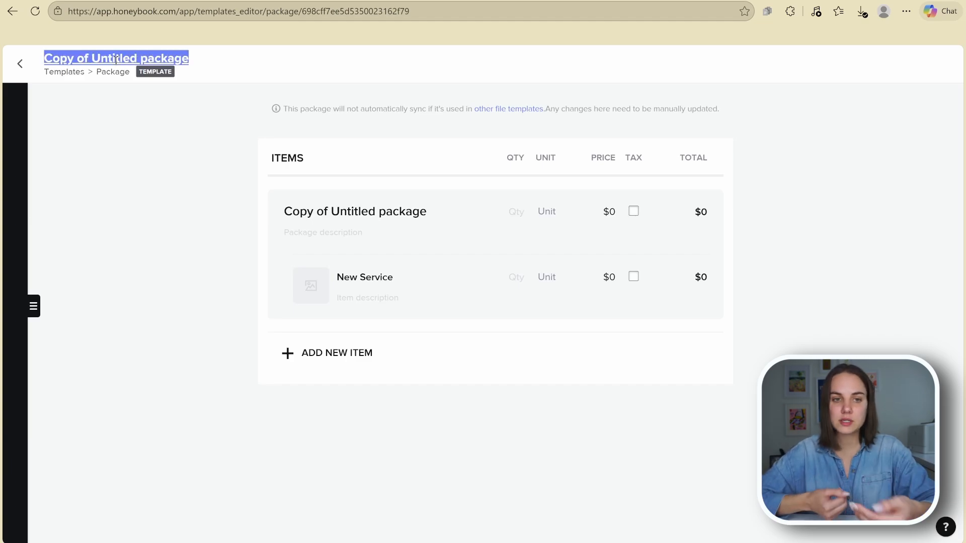
type("Envelope")
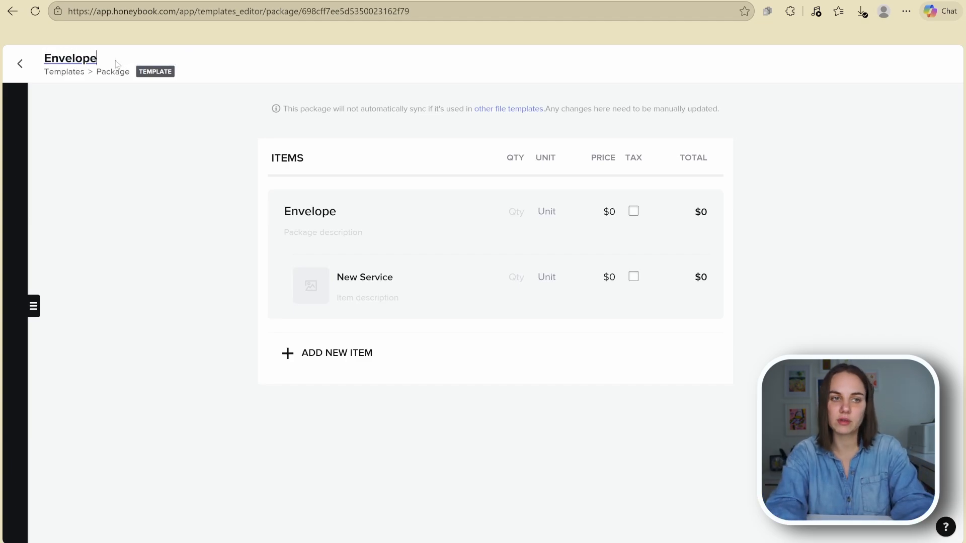
type(" Liners")
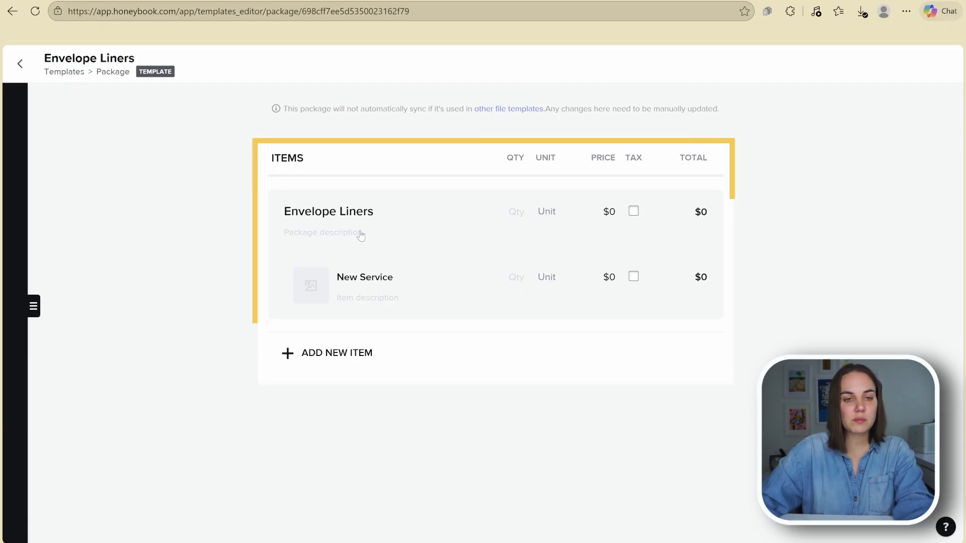
- Describe the package as "A7 Envelope Liners, attached to your envelopes in a custom design", with quantity 100 and a unit price of $1.75
left_click(361, 236)
type("A")
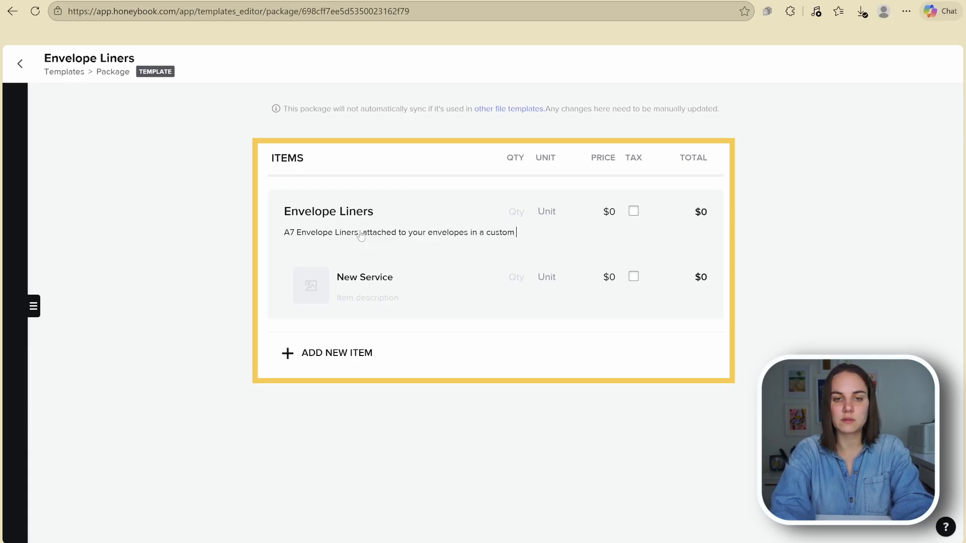
type("sign")
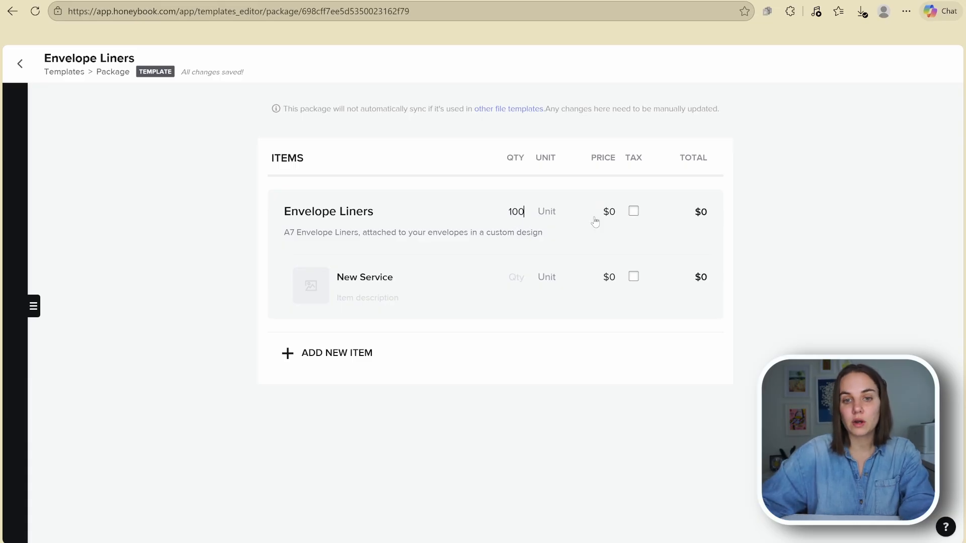
left_click(609, 212)
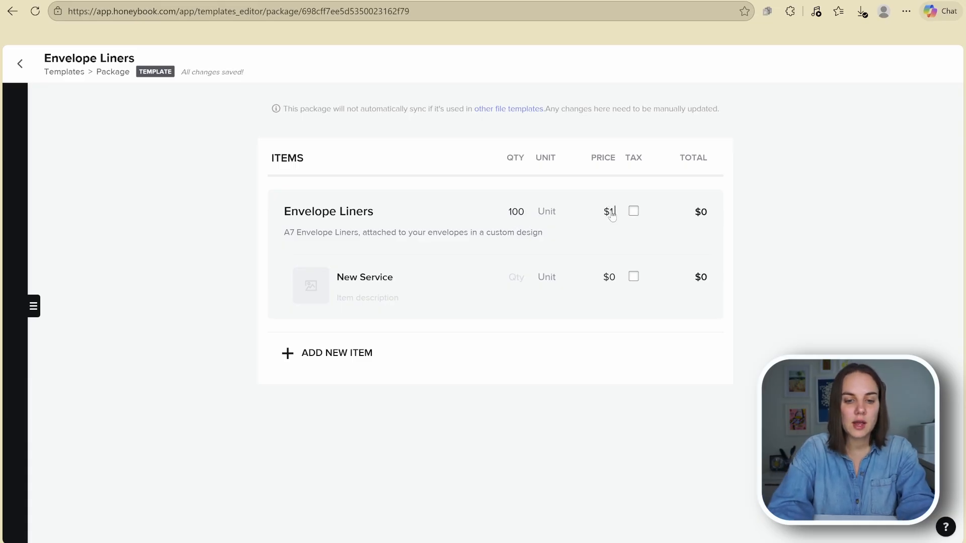
left_click(789, 223)
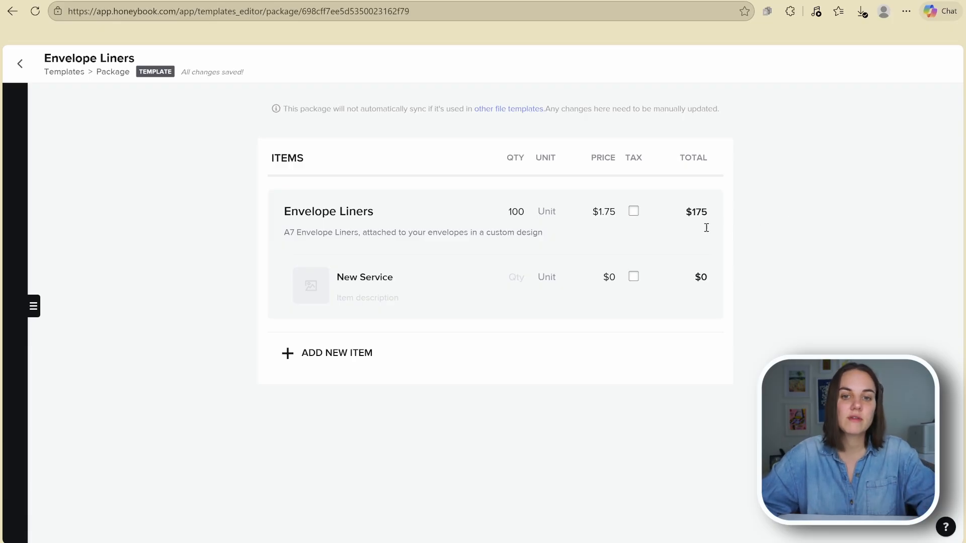
- Turn tax on for the Envelope Liners package line and turn it back off
left_click(633, 214)
left_click(633, 214)
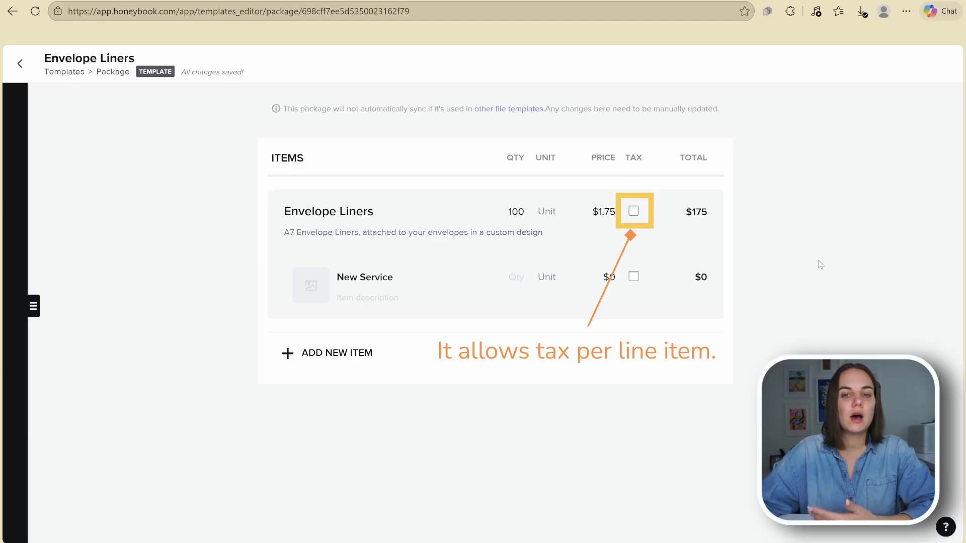
left_click(635, 215)
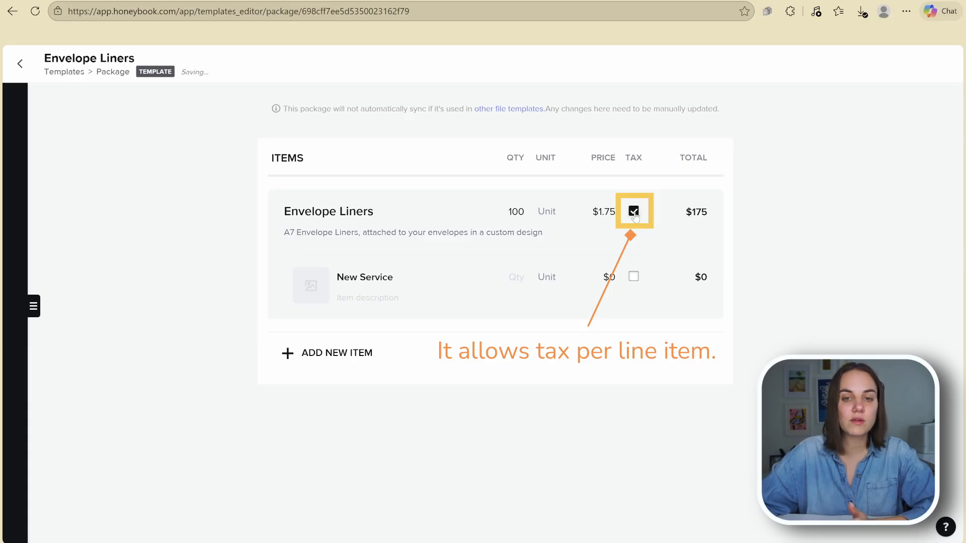
left_click(635, 215)
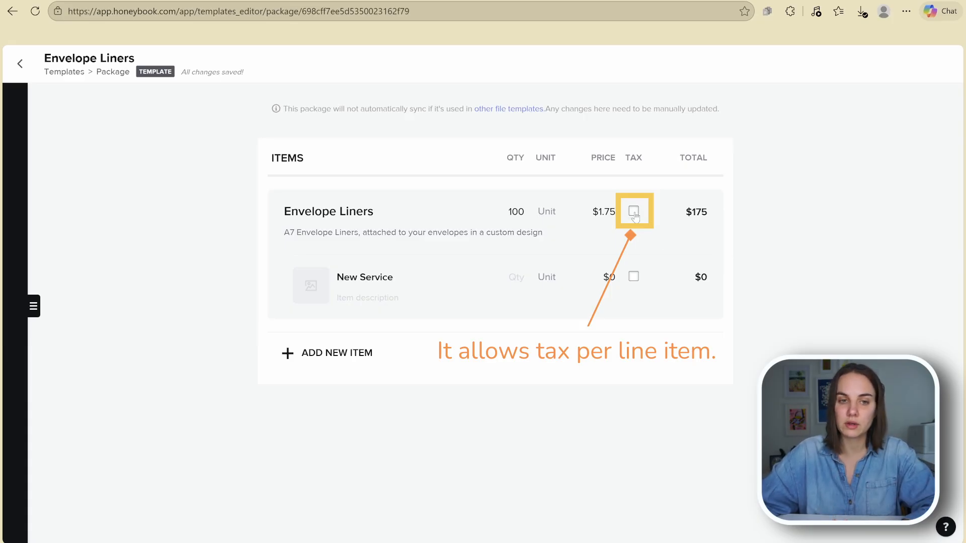
- Delete the placeholder New Service item from the Envelope Liners package
left_click(723, 288)
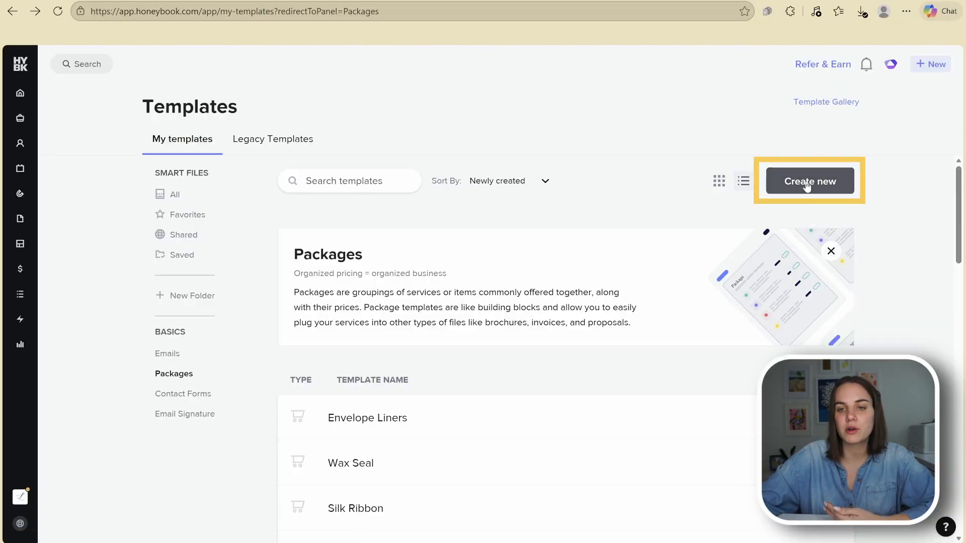
- Create another package template from the templates list and name it "Full Invitation Suite"
left_click(804, 183)
scroll(673, 422, "down", 1)
left_click(677, 438)
type("Full")
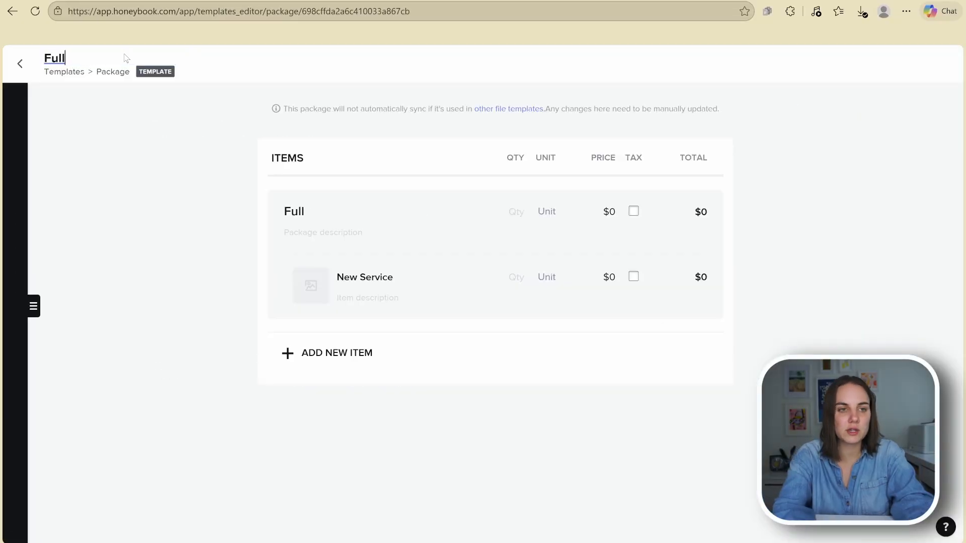
type(" Invitation Suite")
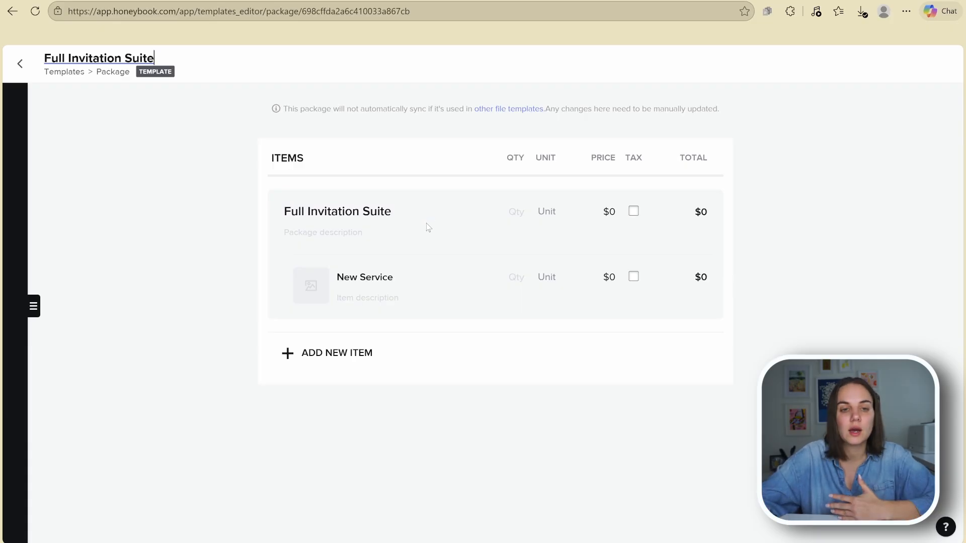
left_click(340, 242)
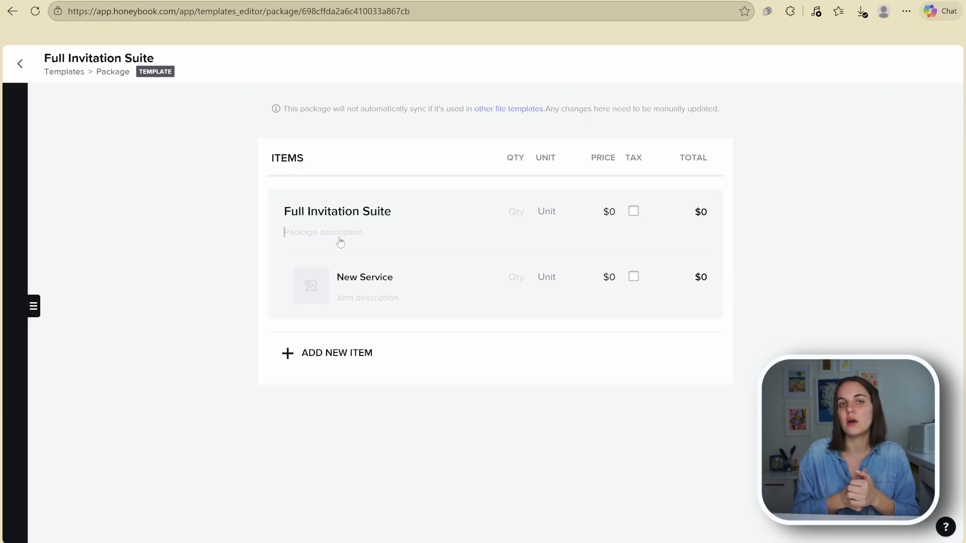
- Rename the placeholder New Service item in the Full Invitation Suite package as "Custom Design"
left_click(378, 284)
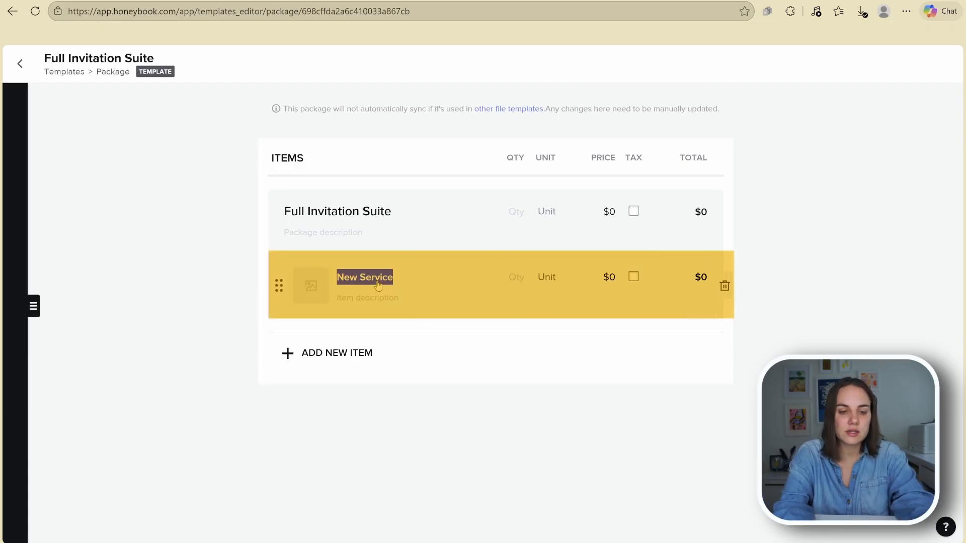
type("D")
key("BackSpace")
type("Cus")
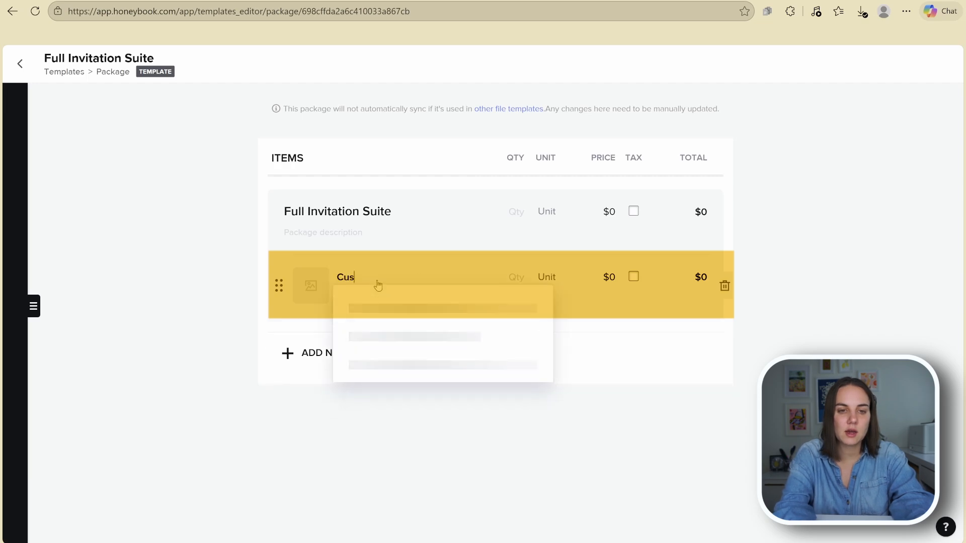
type("tom Design")
key("BackSpace")
key("BackSpace")
key("BackSpace")
type("ign")
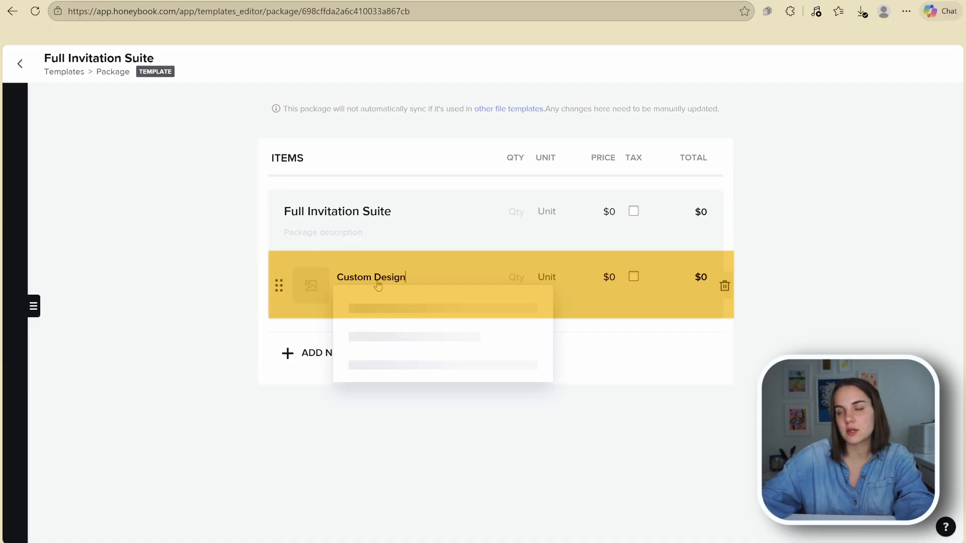
left_click(690, 442)
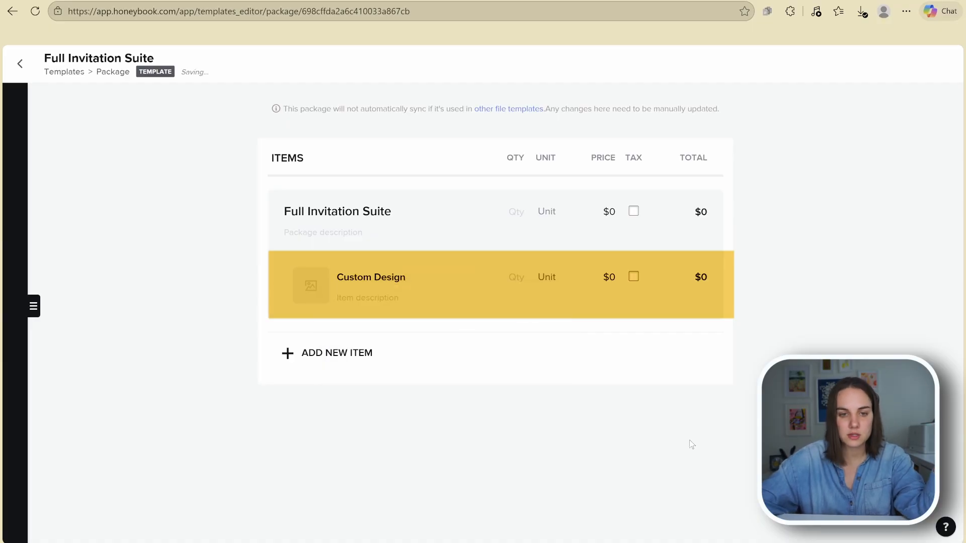
- Set the Custom Design item's quantity to 1 and its price to $1,500
type("1")
key("Tab")
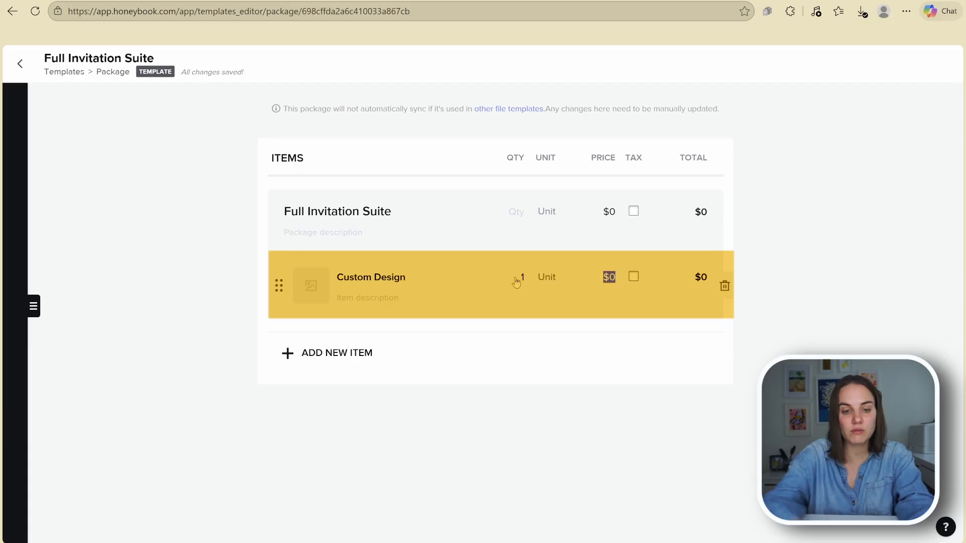
type("1500")
left_click(863, 183)
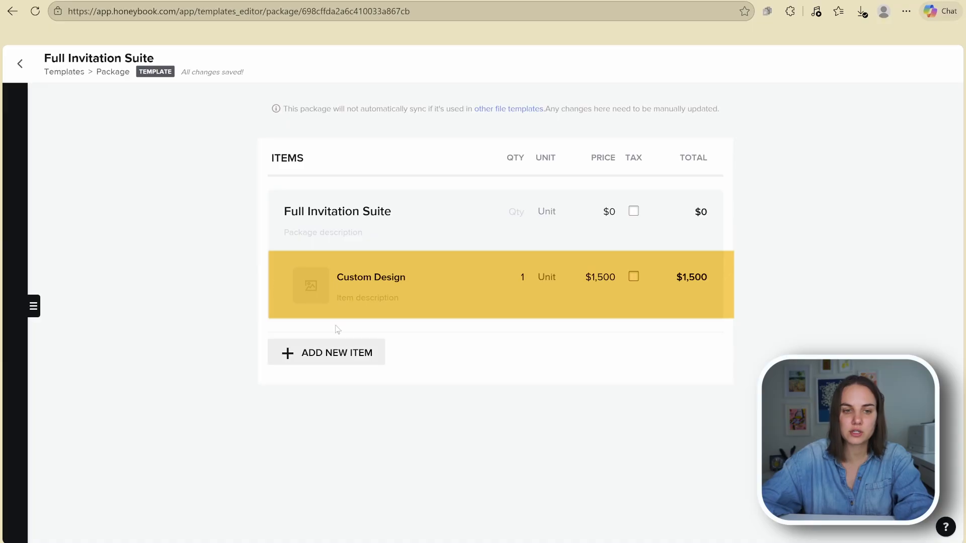
- Add the library photo of hands lettering a pink card to the Custom Design item, cropped to the photo's right-hand part
left_click(310, 289)
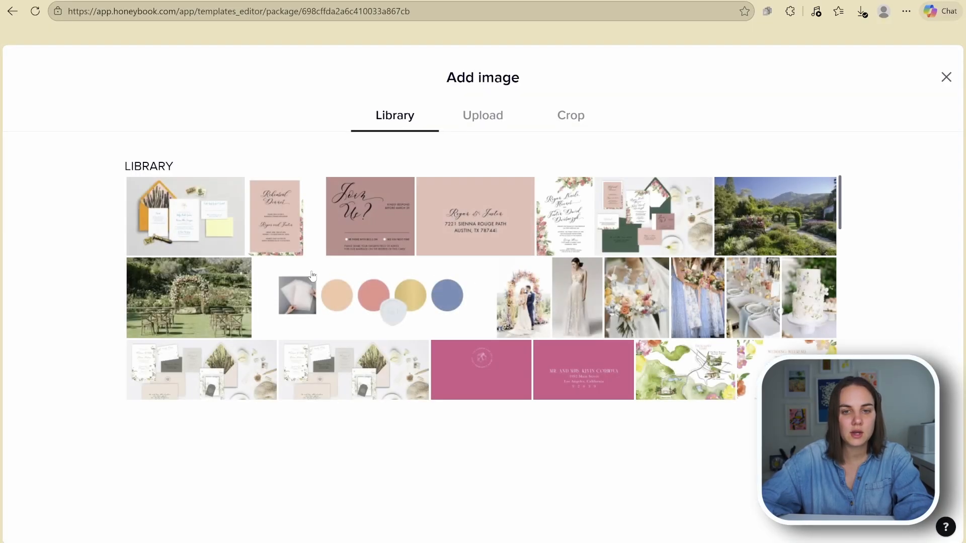
scroll(609, 366, "down", 5)
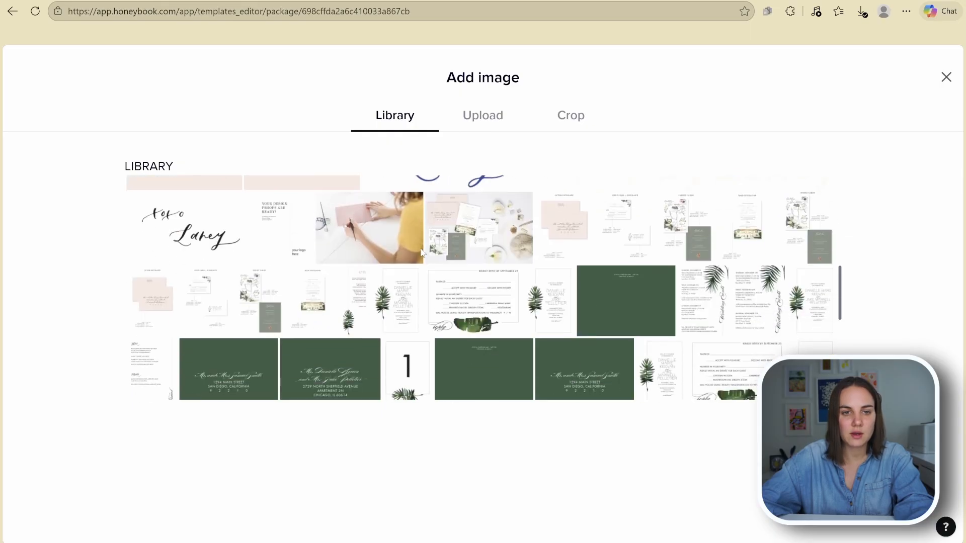
left_click(370, 232)
left_click_drag(511, 316, 588, 312)
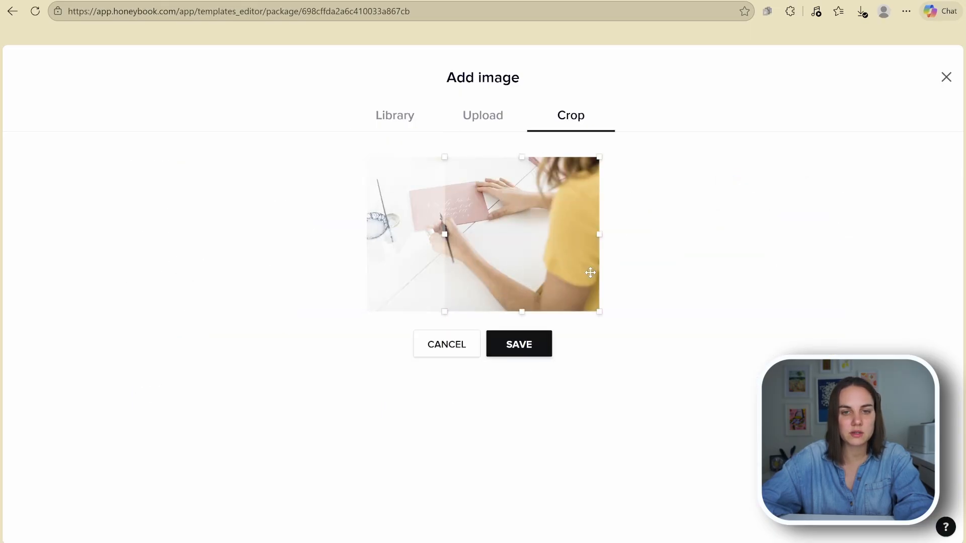
left_click(524, 350)
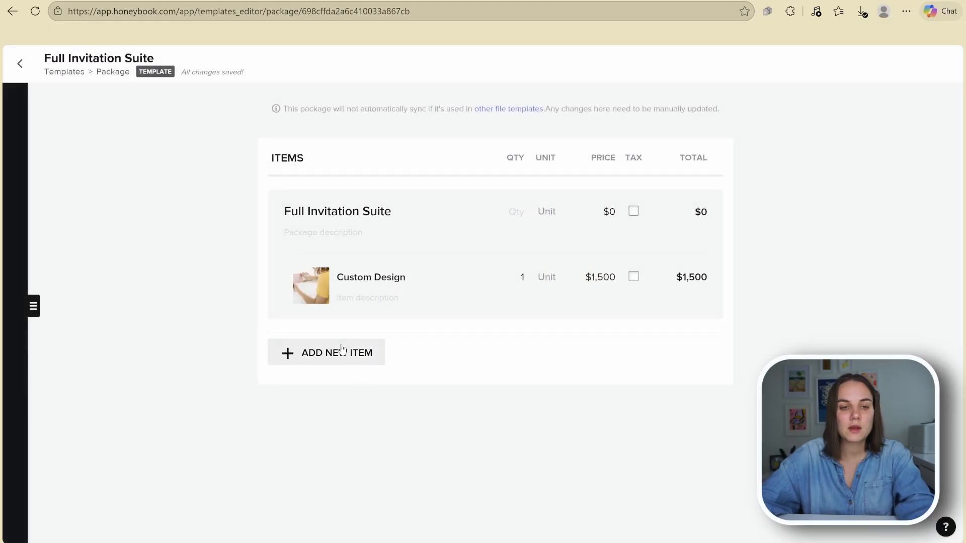
- Add a second item named "Invitation Suite" with a description beginning "Invitation, RSVP Card, Details Card + 2"
left_click(341, 352)
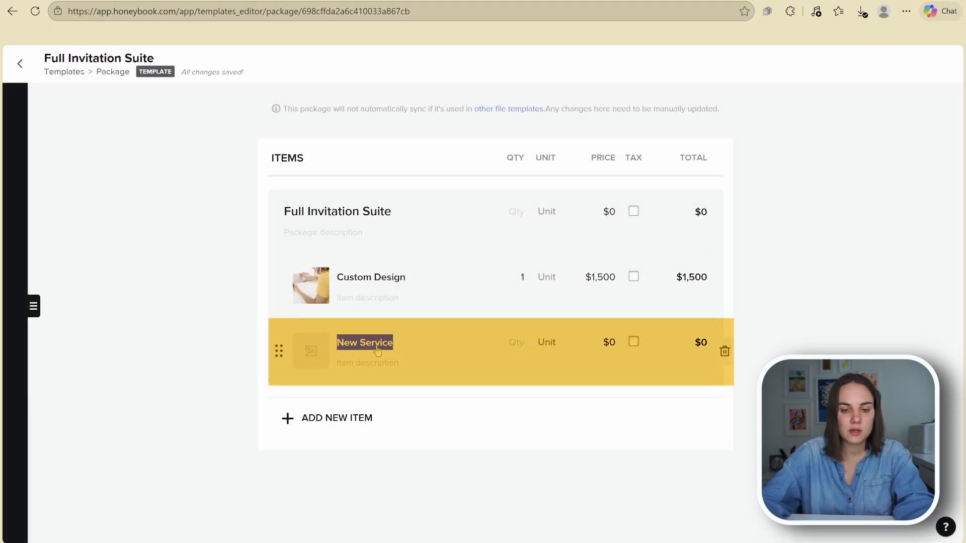
type("Invitation Suite")
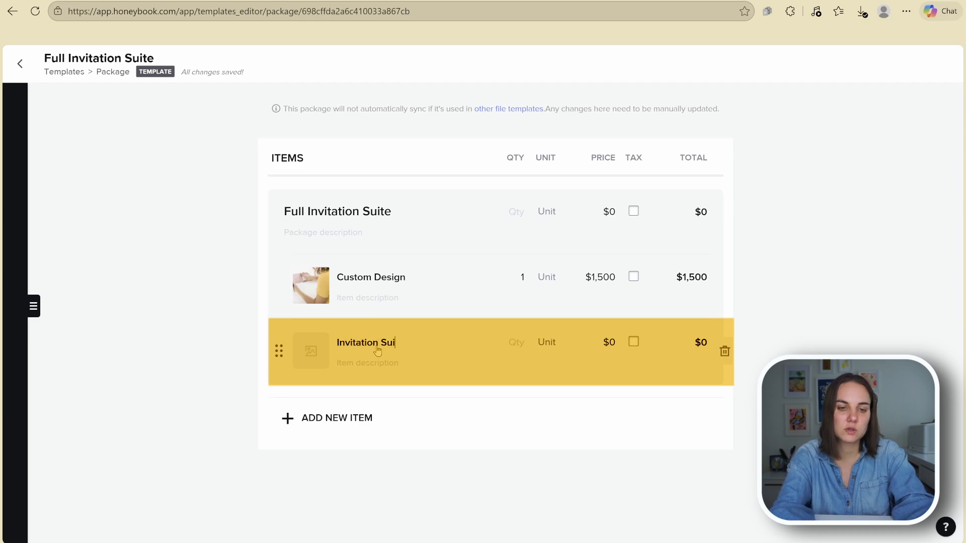
left_click(373, 363)
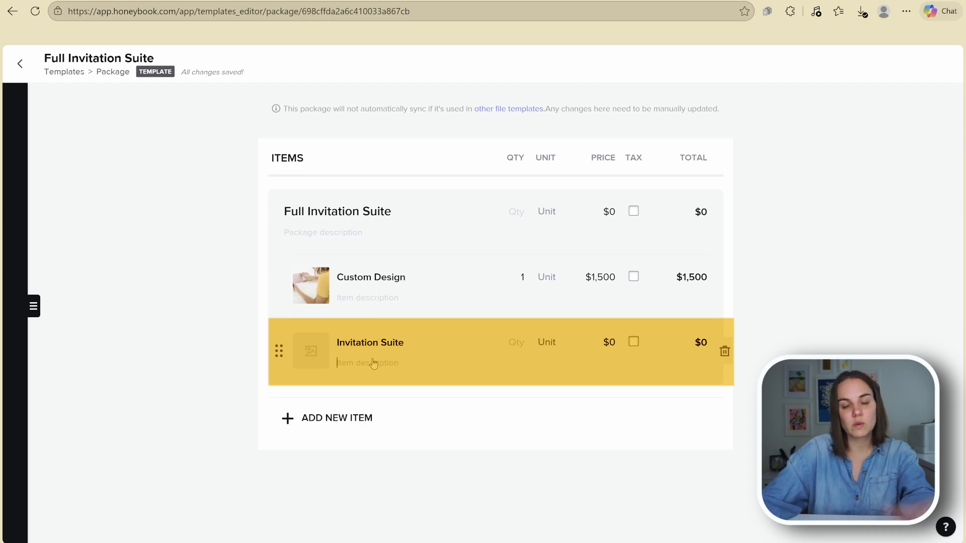
type("3")
key("BackSpace")
type("Ini")
type("vitation RSVP Card")
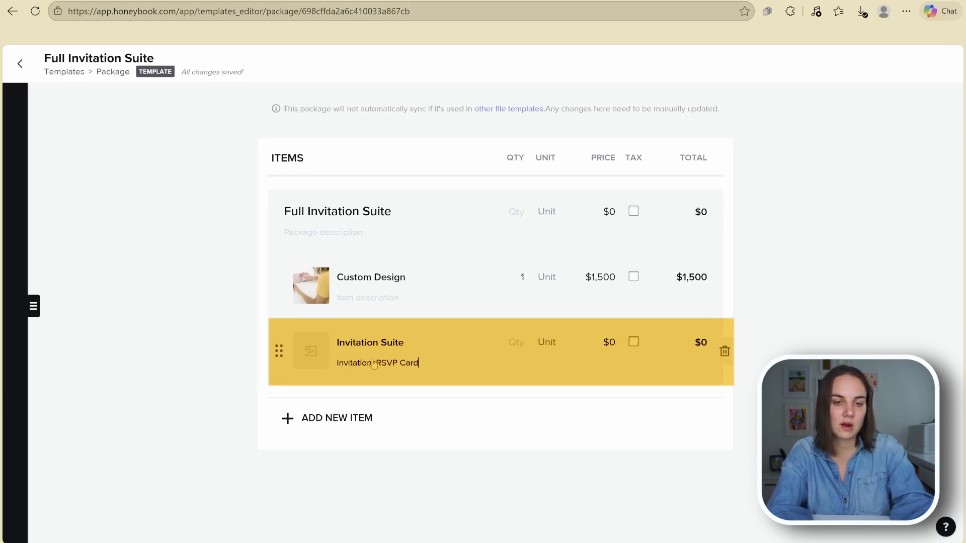
type(", Details Card + 2 matchi")
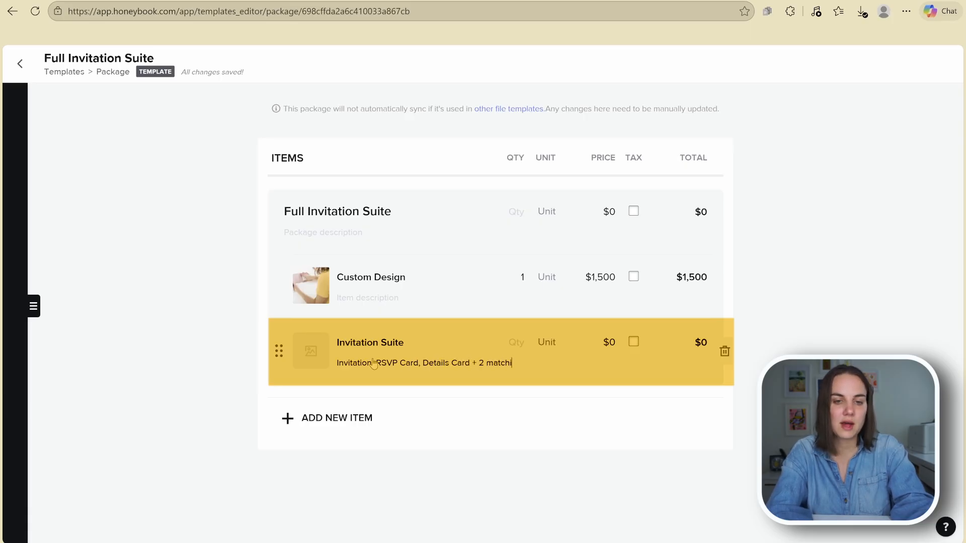
- Give the Invitation Suite item the library photo of the orange-envelope suite, cropped to its middle, with quantity 100 and price $10
left_click(299, 355)
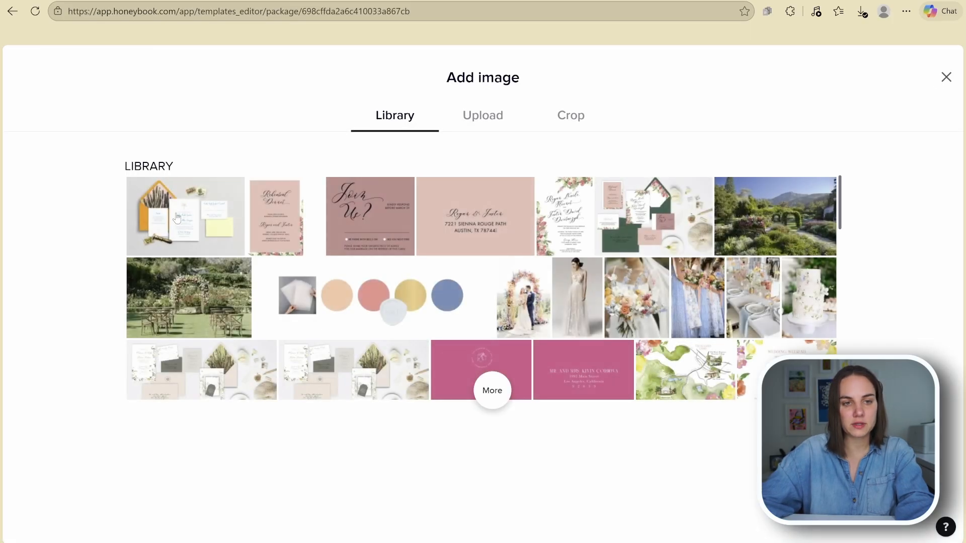
left_click(176, 217)
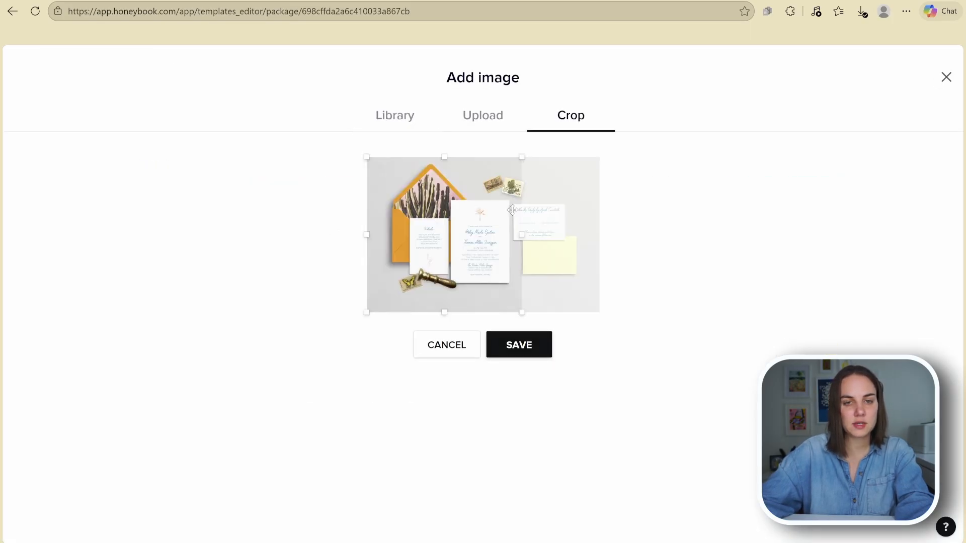
left_click_drag(468, 230, 498, 229)
left_click(516, 351)
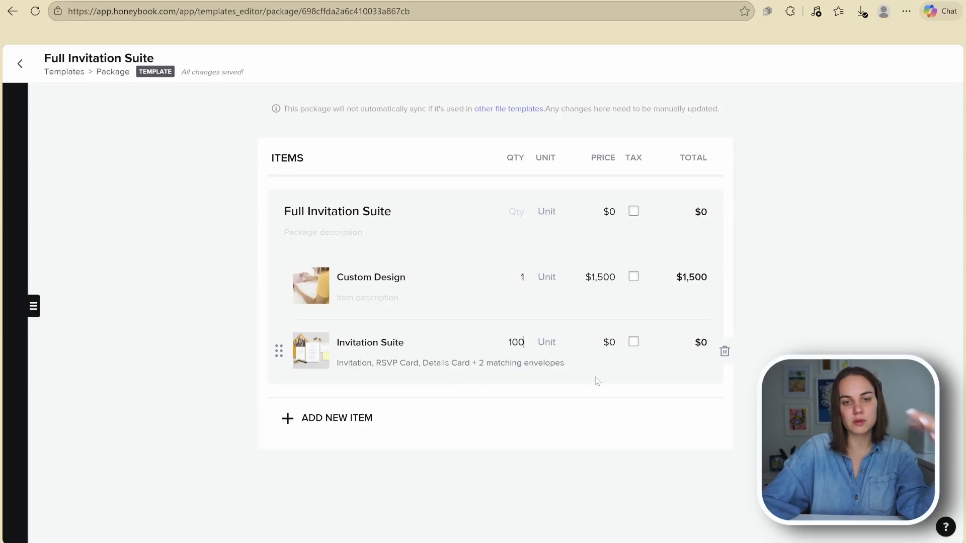
left_click(609, 343)
type("10")
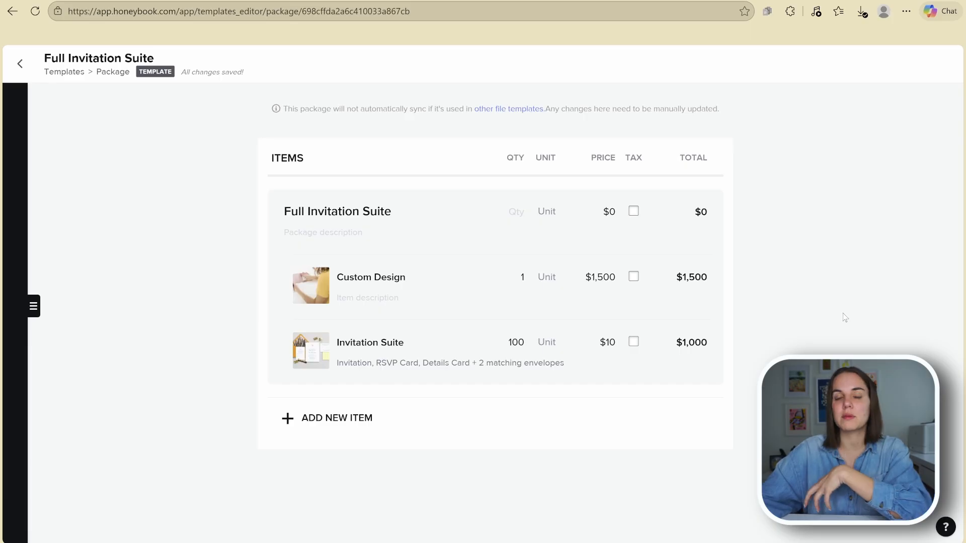
- Add a third item named "Address Printing" with the description "Guest, Return + RSVP Address. White ink printing $1.50/ upgrade"
left_click(357, 417)
left_click(385, 408)
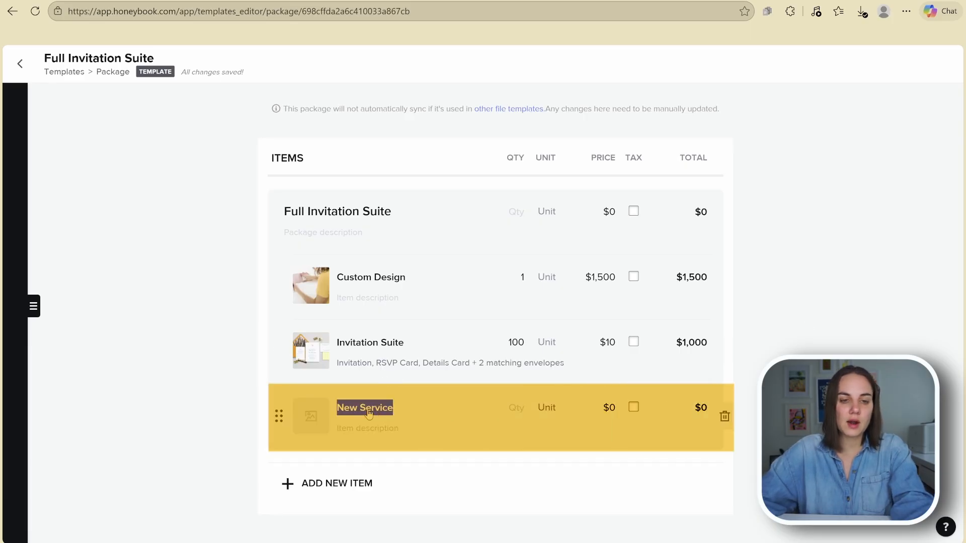
type("Address Printing")
left_click(389, 428)
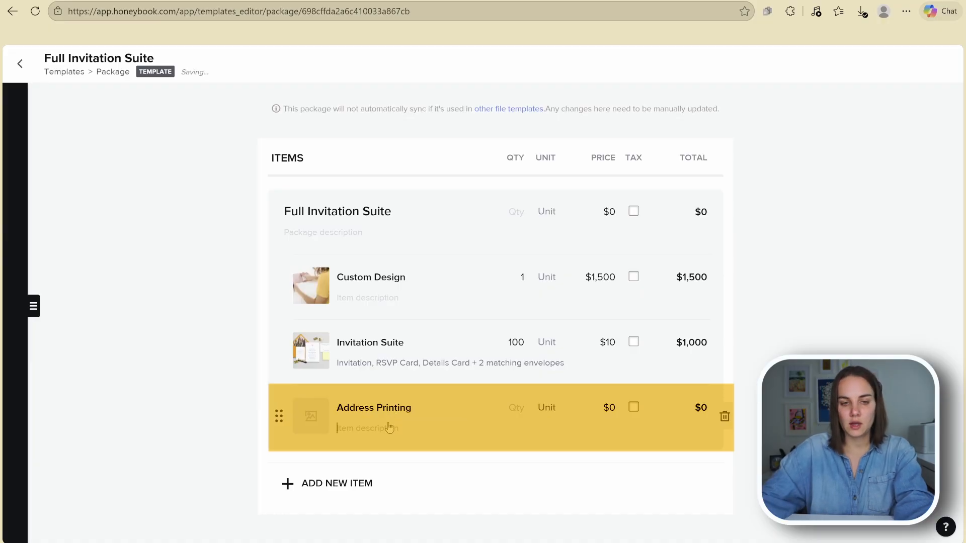
type("Guest, Re")
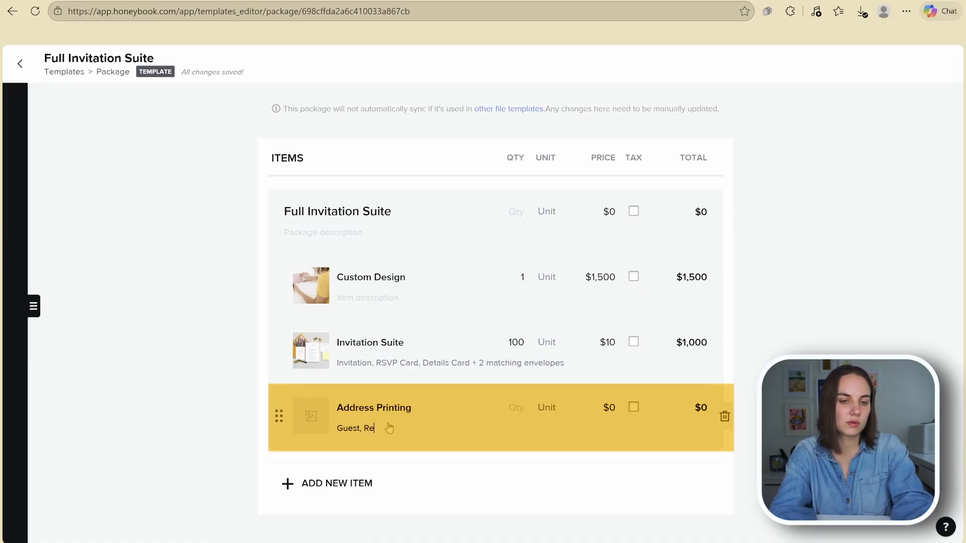
type("turn RSVP Ad")
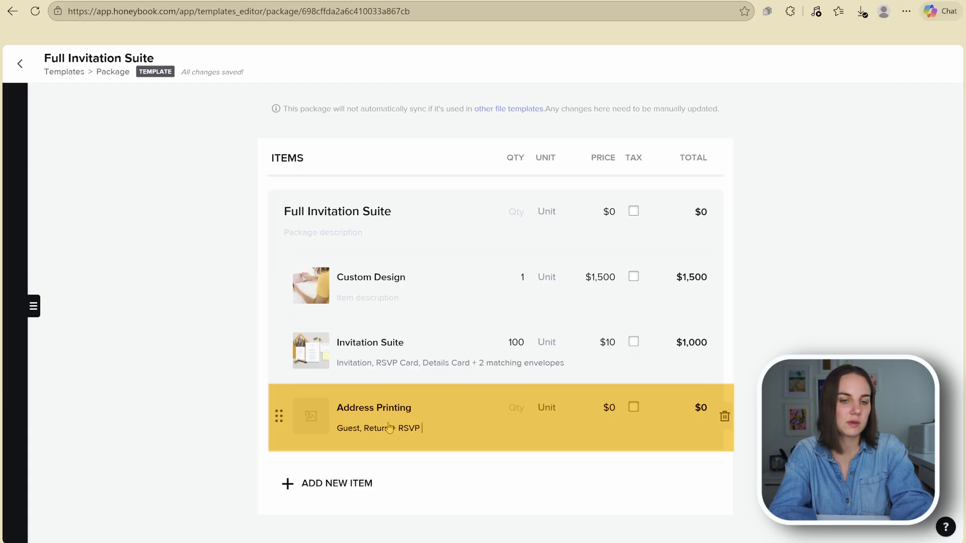
type("dress. White ink")
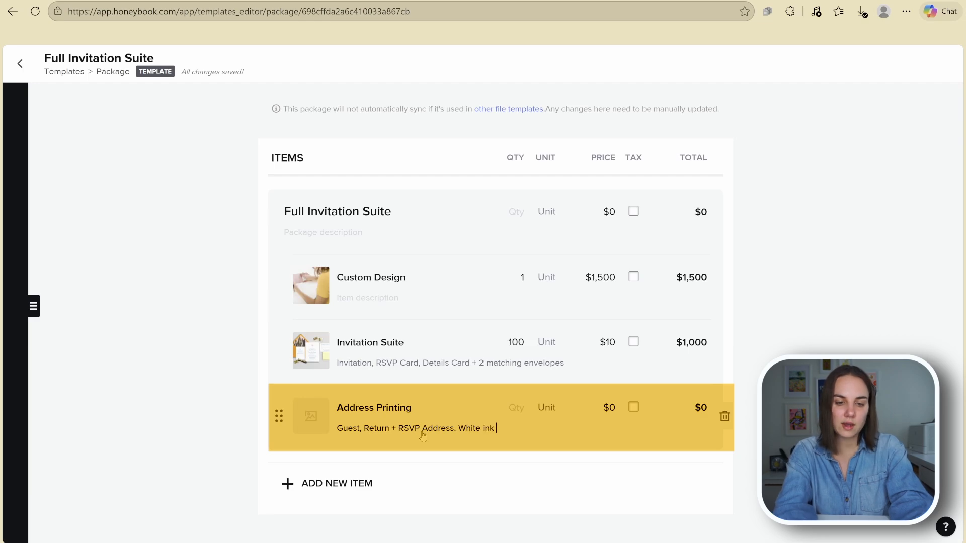
type("0/ upgrade")
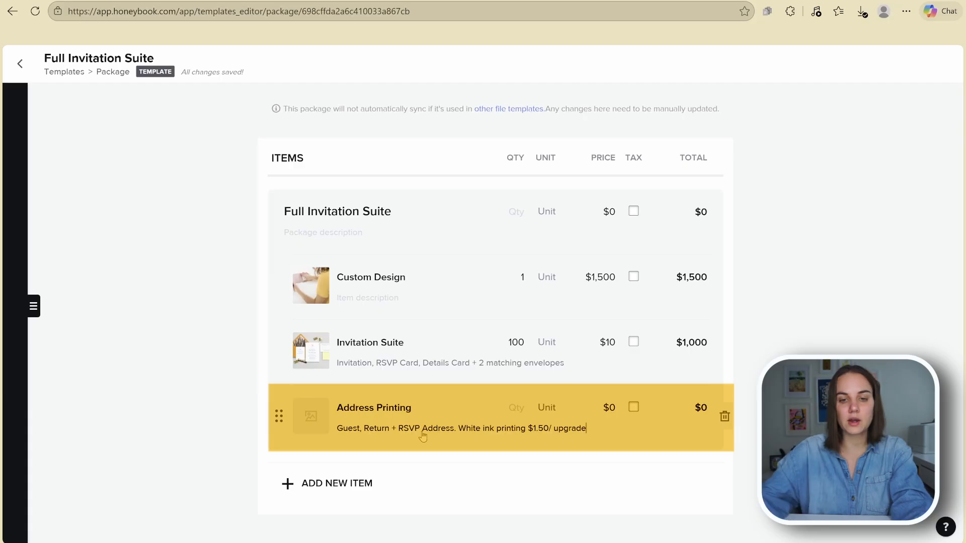
- Add the library image of the pink outer envelopes to the Address Printing item, cropped to the envelopes
left_click(311, 416)
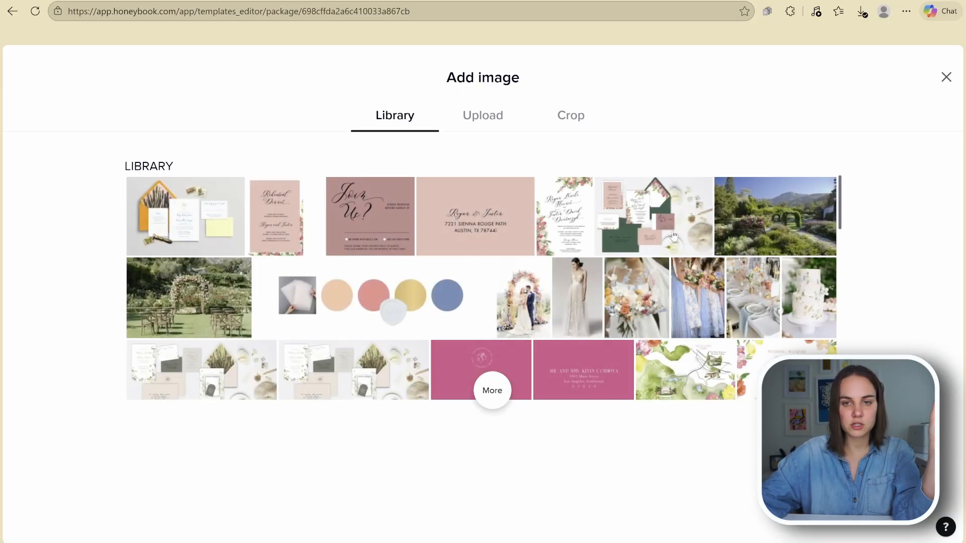
left_click(486, 389)
scroll(525, 321, "down", 8)
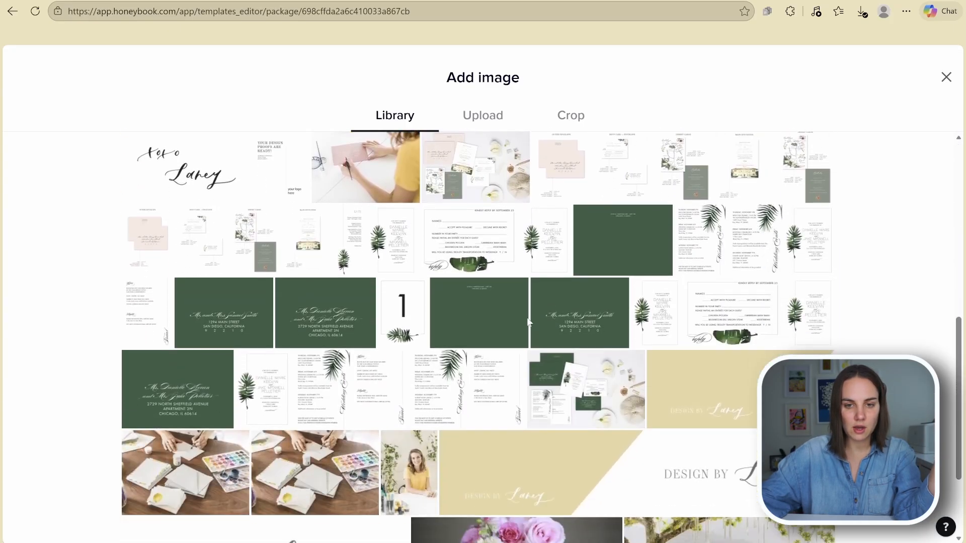
scroll(266, 349, "down", 1)
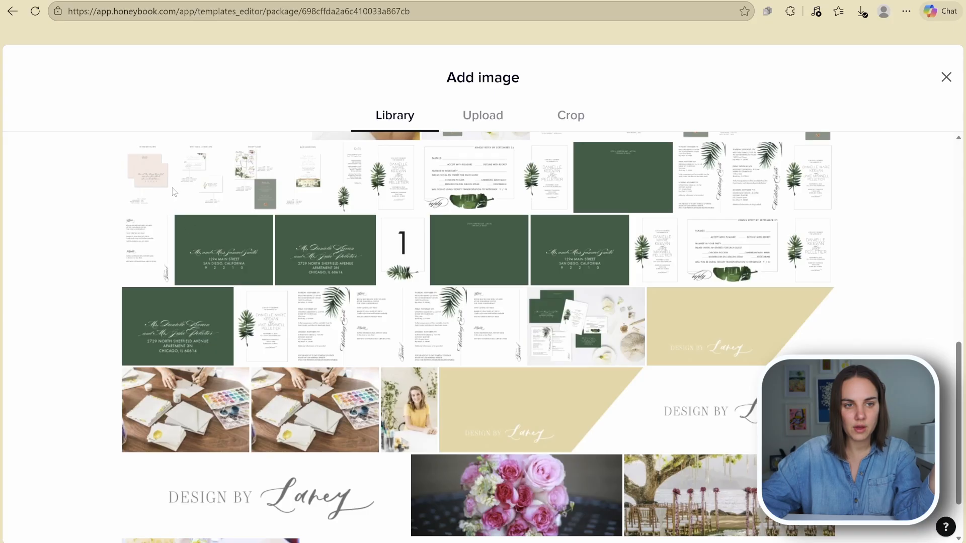
left_click(147, 179)
left_click(521, 201)
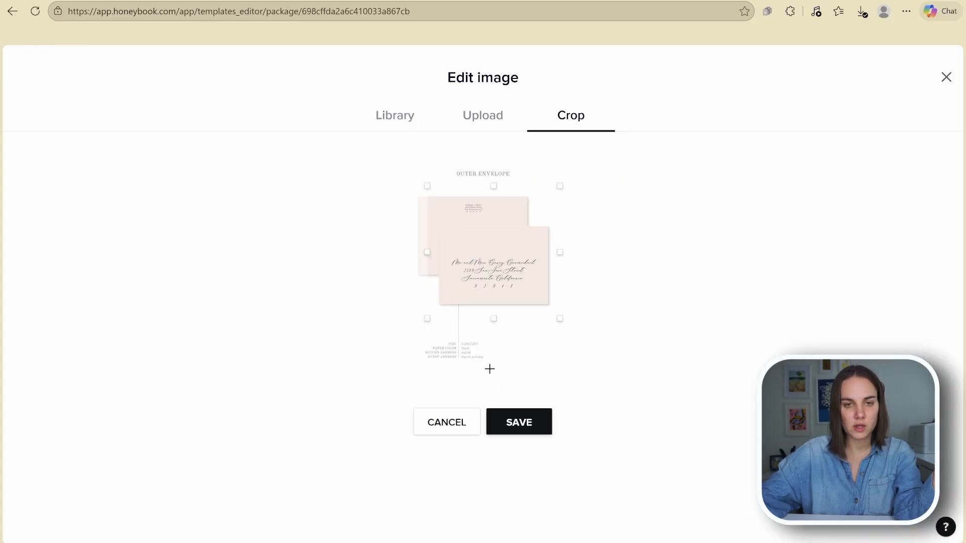
left_click(508, 420)
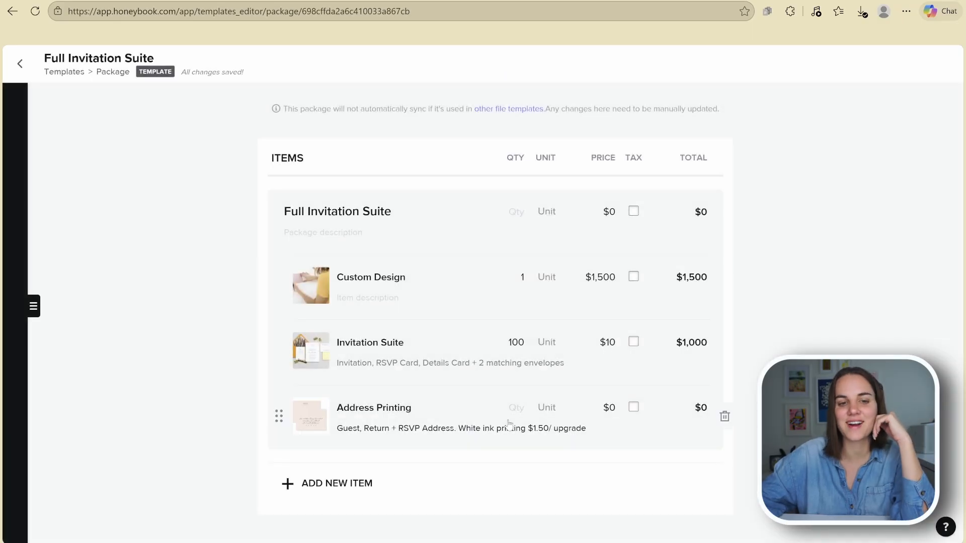
- Set the Address Printing item's quantity to 100 and its price to $3
left_click(513, 408)
type("100")
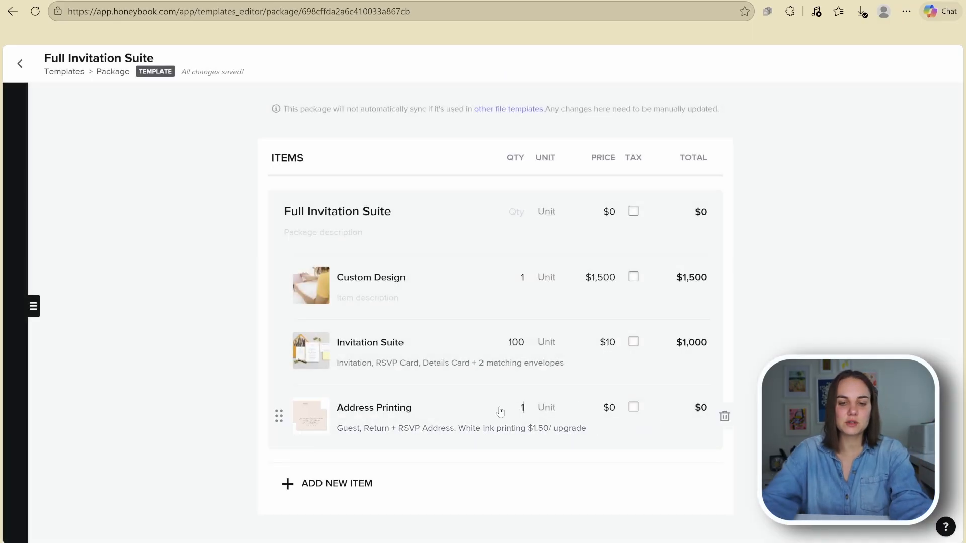
key("Tab")
type("3")
key("Tab")
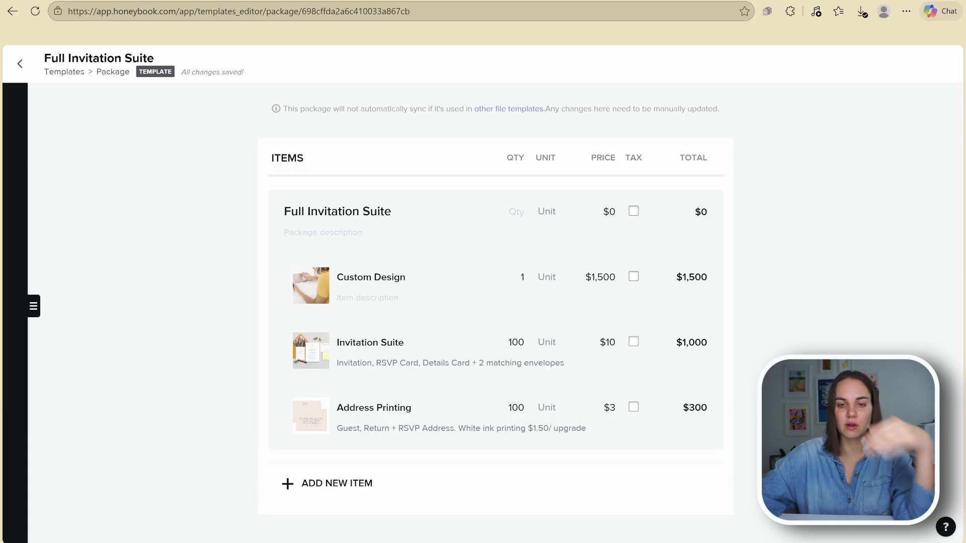
- Mark the Invitation Suite and Address Printing items as taxable
left_click(633, 342)
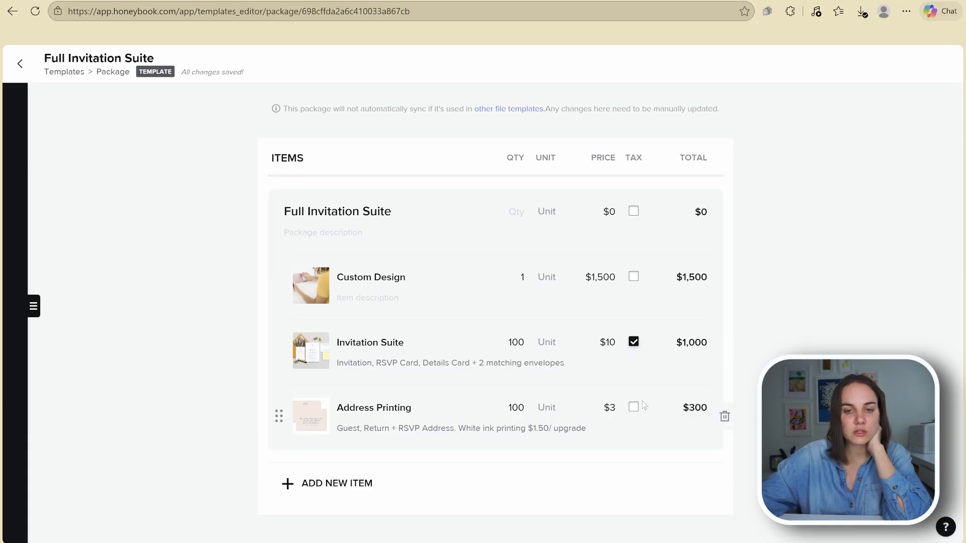
left_click(635, 409)
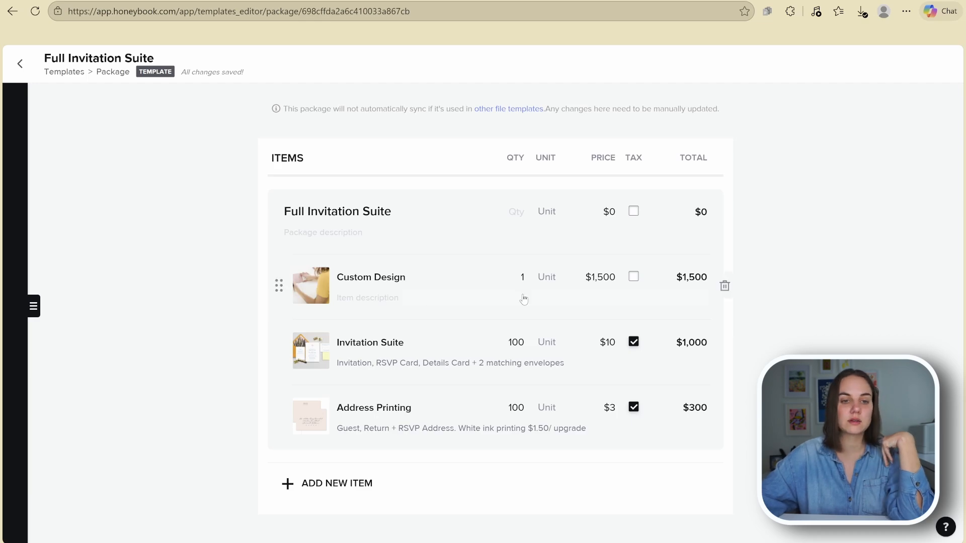
- Add a fourth item named "Shipping" with the description "2-3 days, not guaranteed" and a quantity of 1
left_click(354, 483)
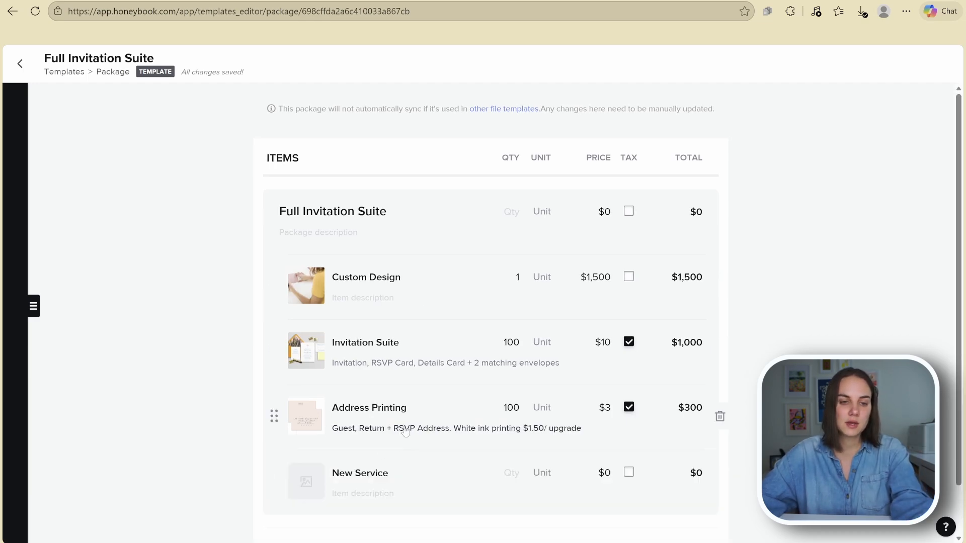
left_click(378, 421)
type("Shipping")
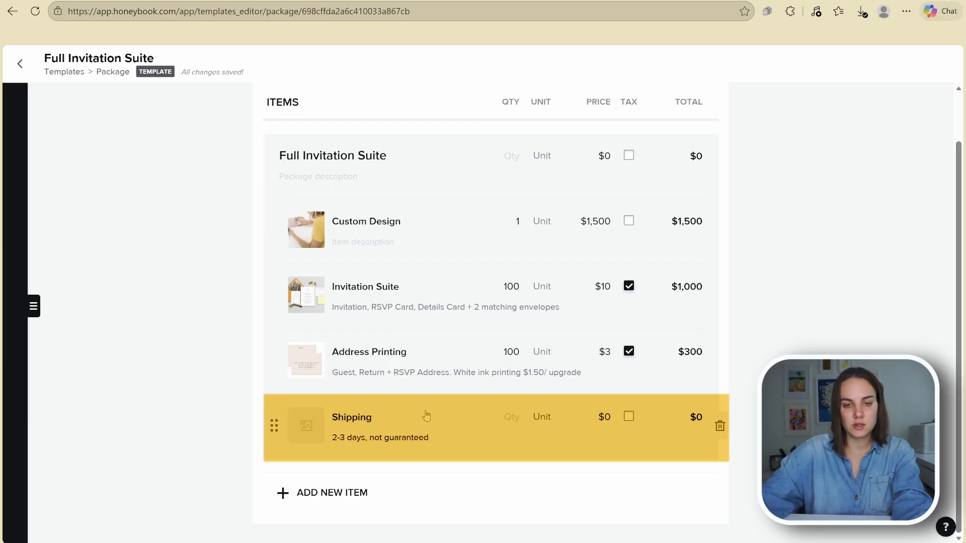
left_click(513, 419)
type("1")
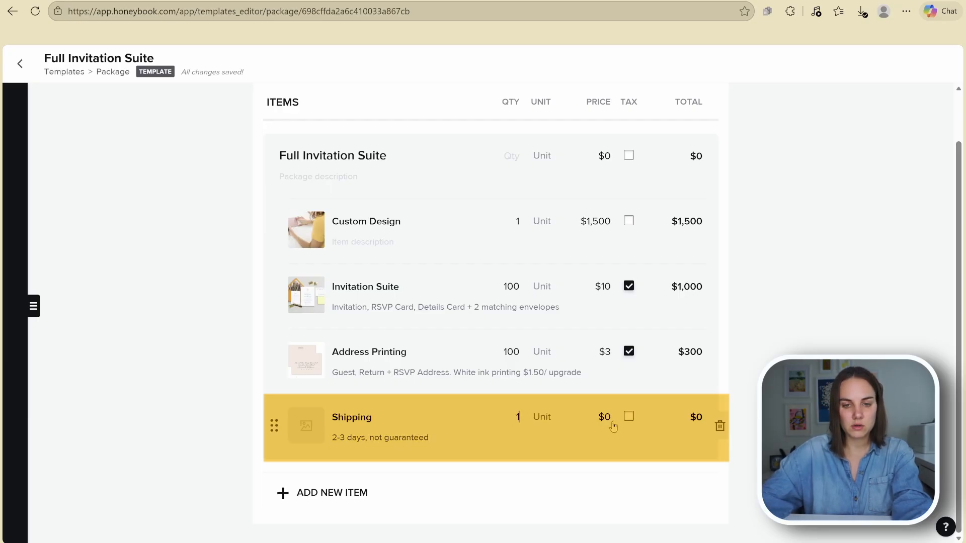
- Extend the Shipping item's name to "Shipping with Insurance" and set its price to $55
left_click(381, 421)
key("Right")
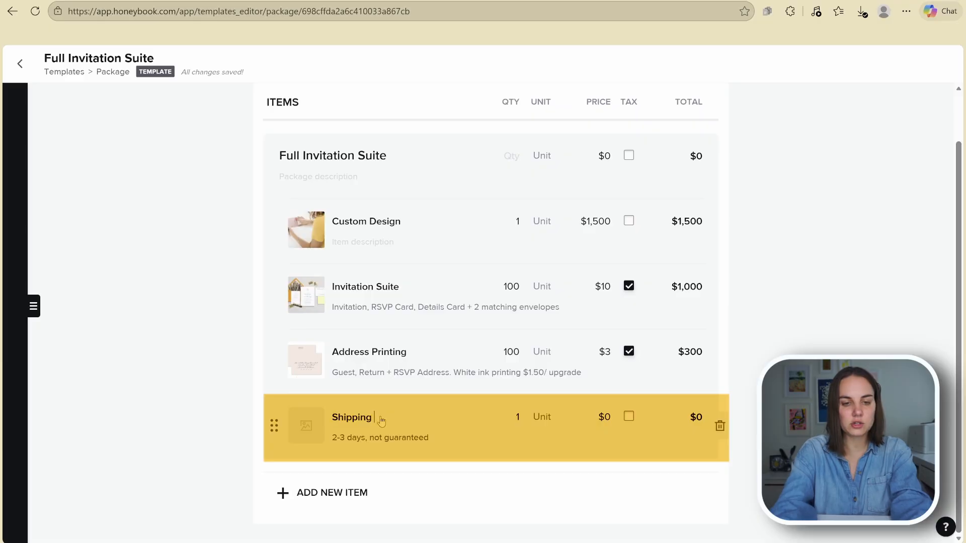
type("with Insurance")
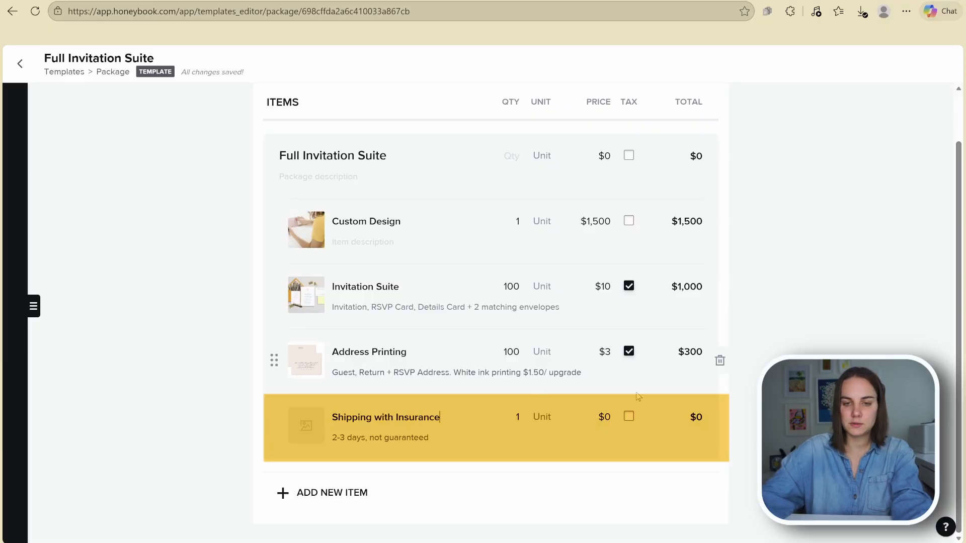
left_click(604, 417)
type("55")
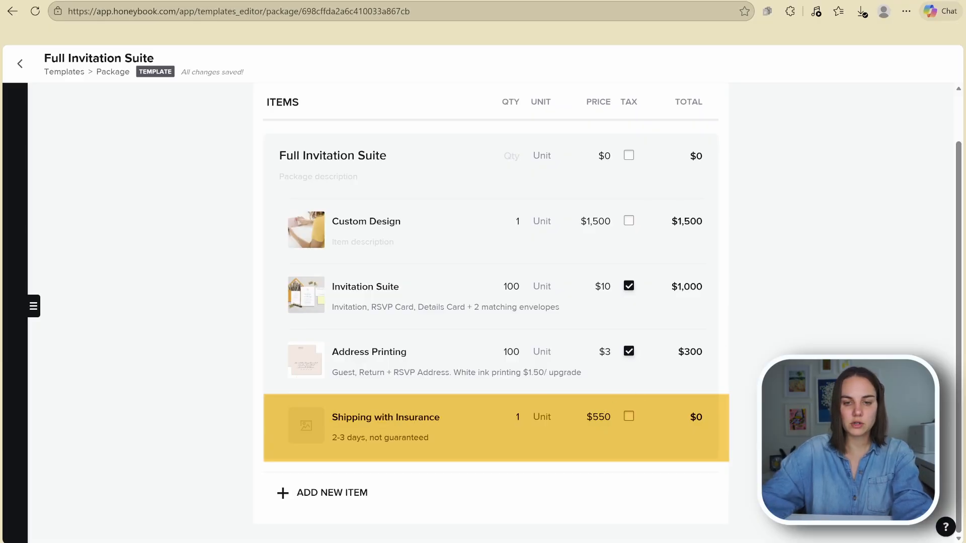
key("Return")
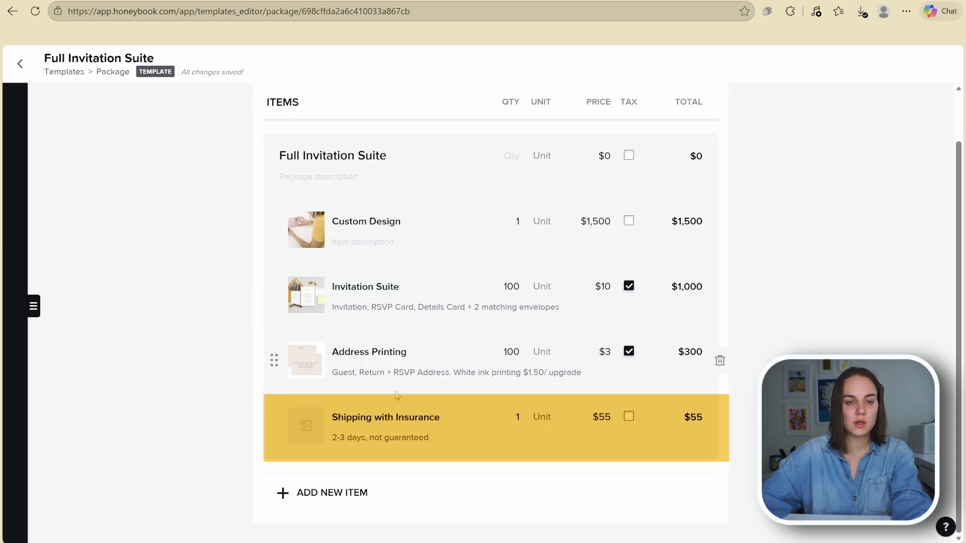
- Add the library photo of stationery on a wooden table to the Shipping with Insurance item, and return to the package templates list
left_click(312, 406)
left_click(305, 352)
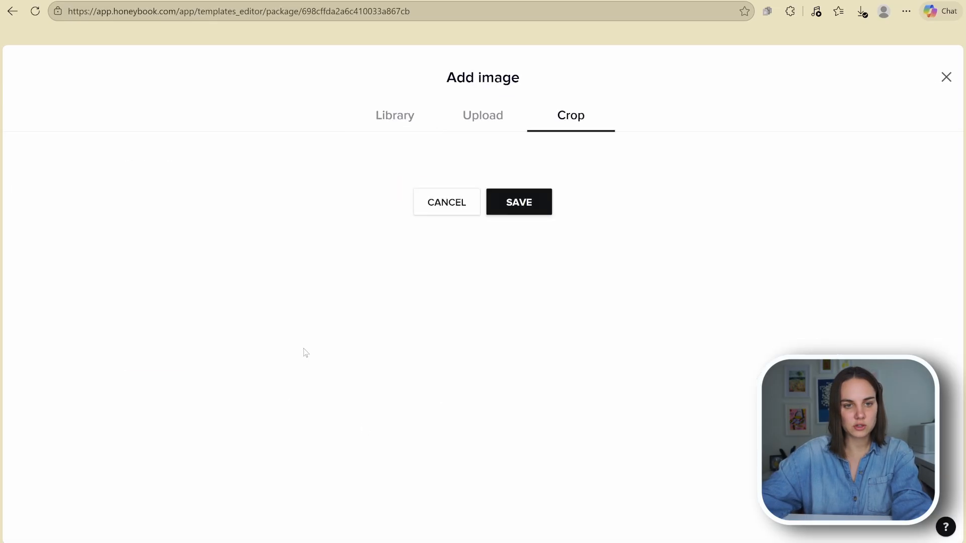
left_click(519, 345)
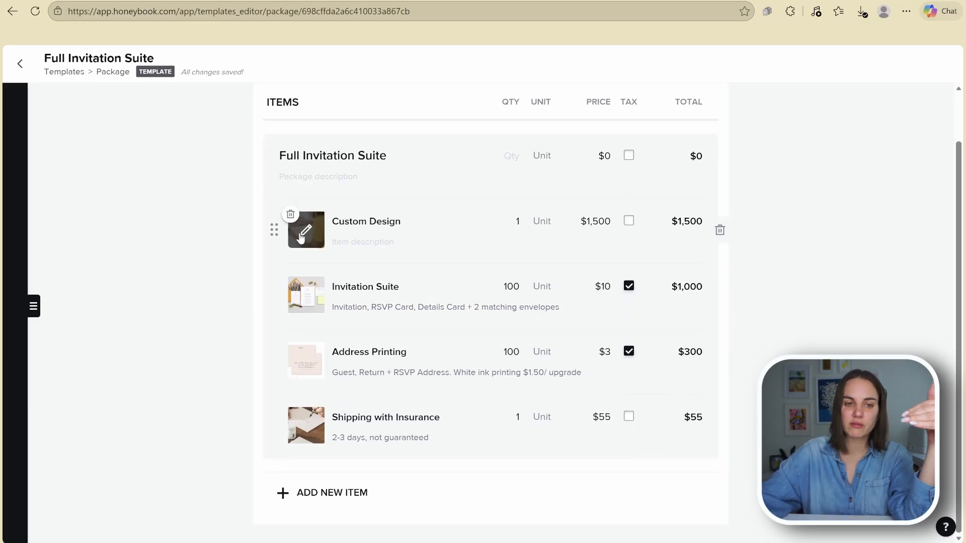
scroll(326, 412, "up", 2)
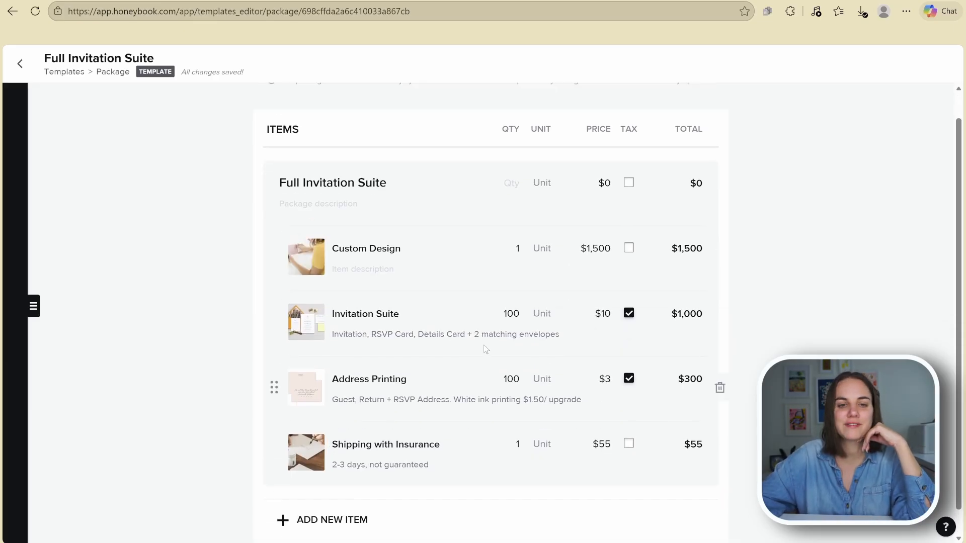
left_click(23, 65)
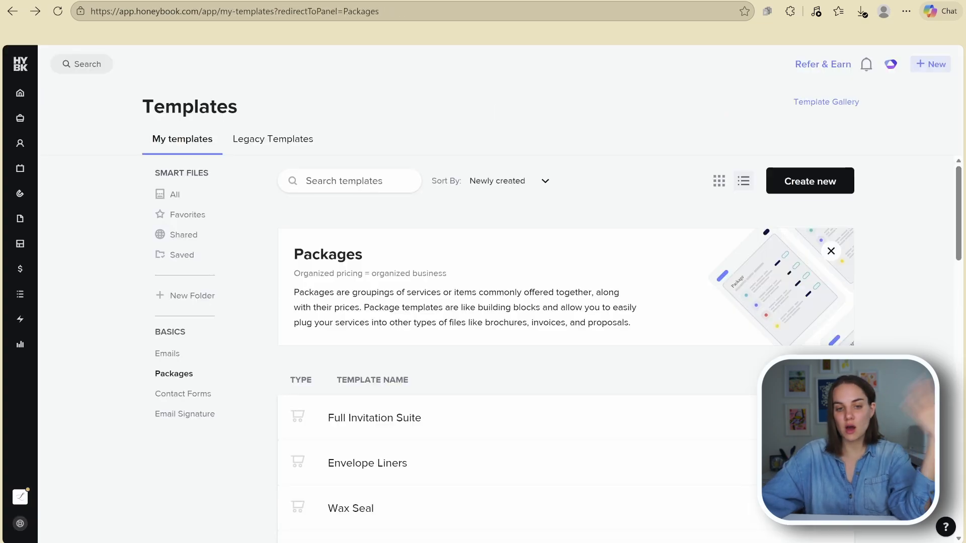
- Reopen the Full Invitation Suite package, review its line items, and return to the package templates list
left_click(461, 359)
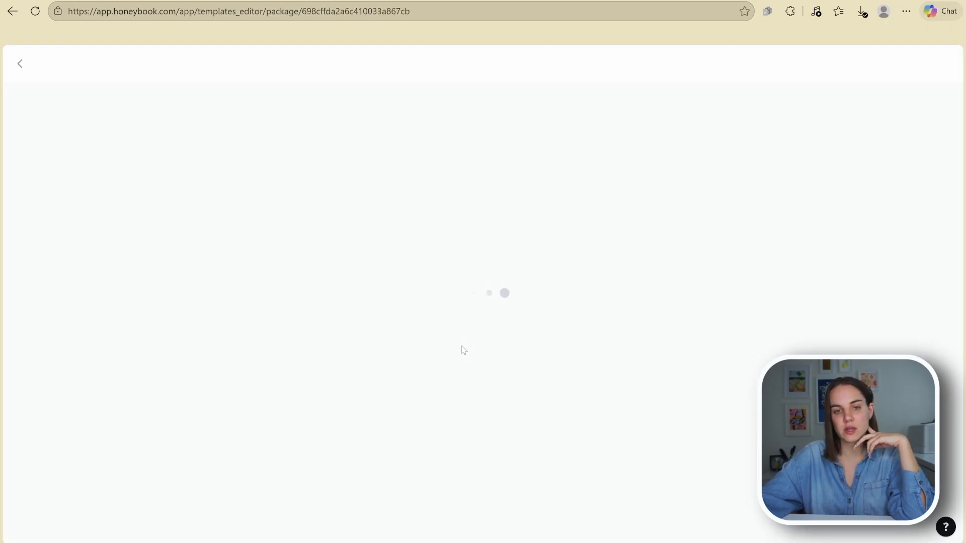
scroll(515, 317, "down", 1)
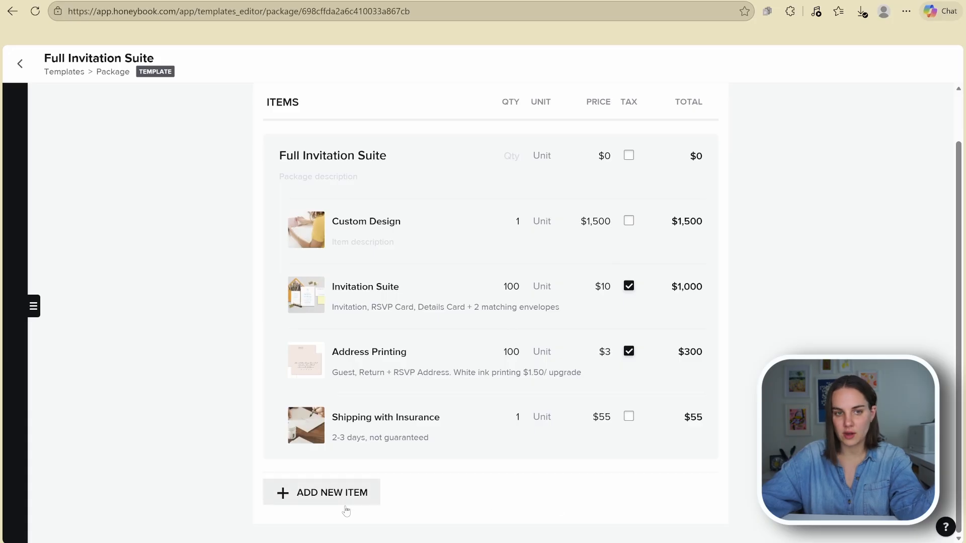
scroll(347, 478, "up", 1)
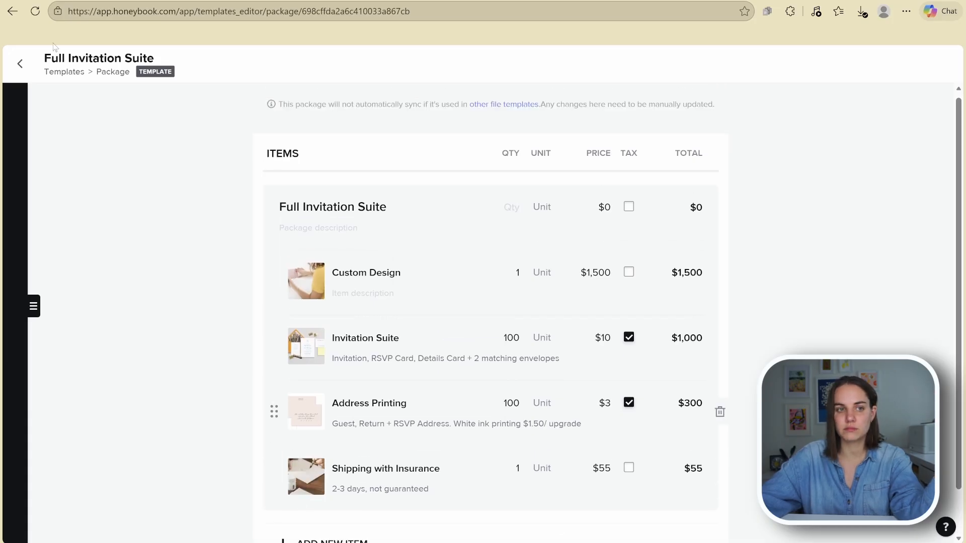
left_click(17, 70)
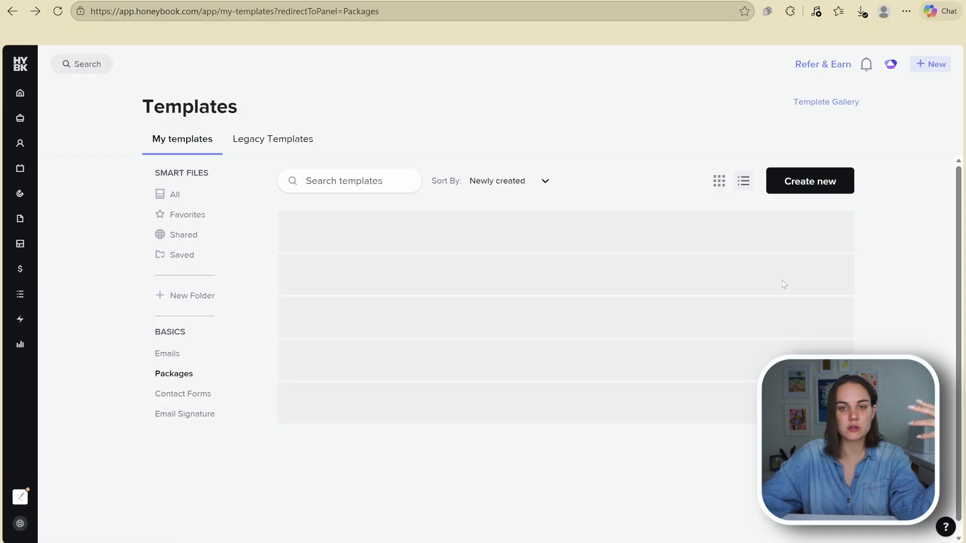
- Locate the duplicate option for the Full Invitation Suite template in the packages list
scroll(793, 351, "down", 2)
mouse_move(814, 315)
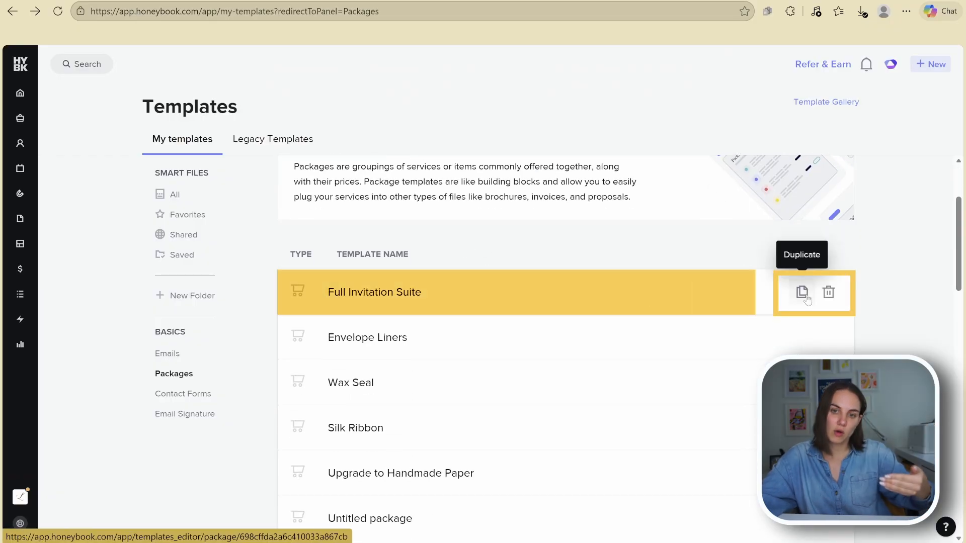
- Create a new invoice smart file template from the templates page
scroll(610, 172, "up", 2)
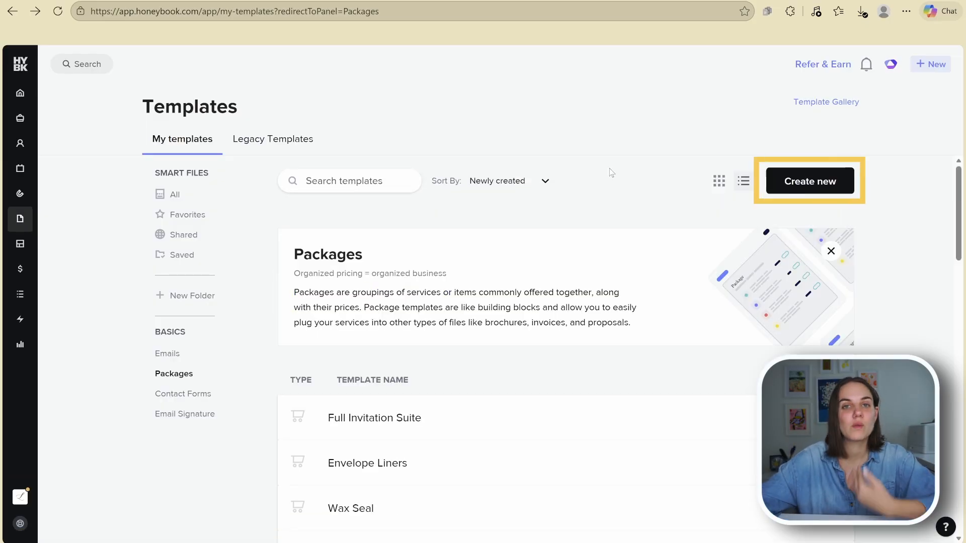
left_click(810, 182)
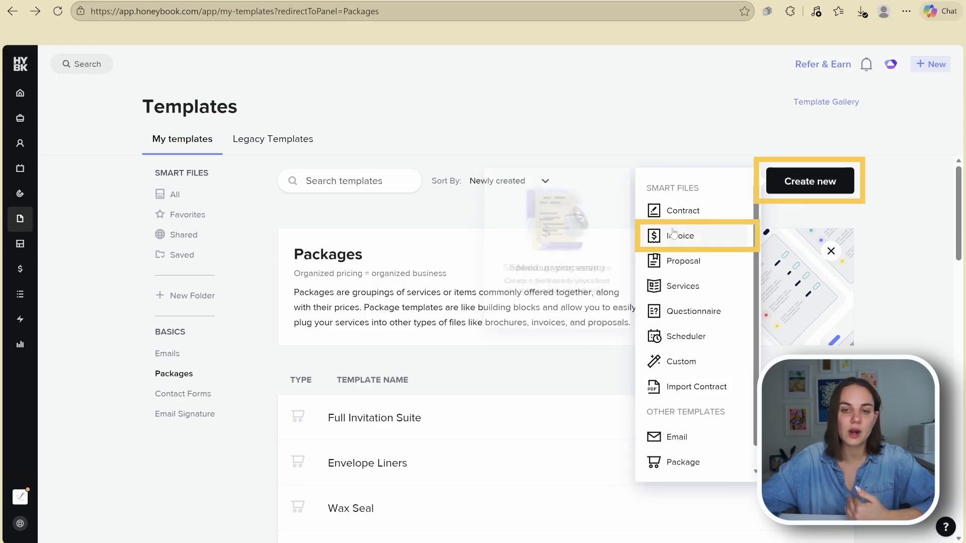
left_click(673, 233)
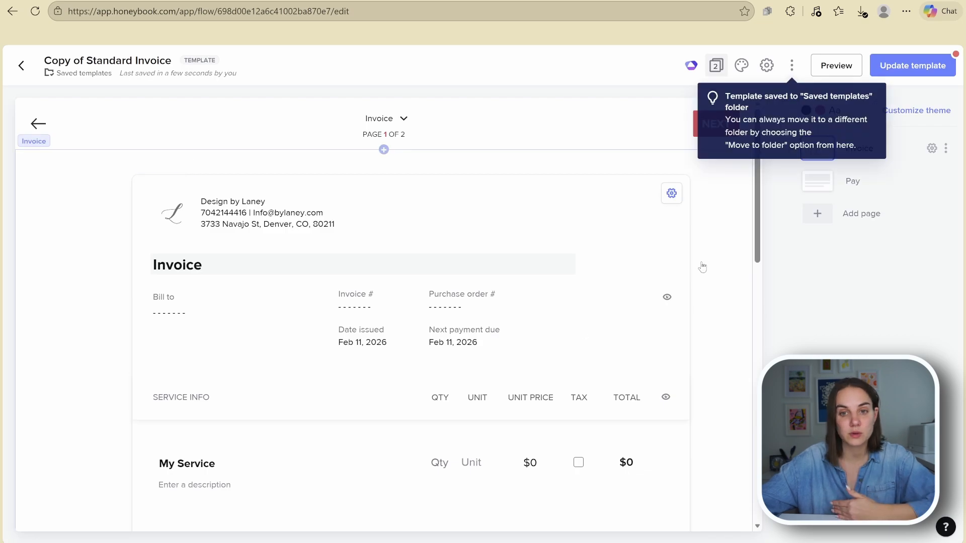
- Open the invoice's My Service line and browse the package templates offered for it
scroll(723, 263, "down", 2)
scroll(686, 280, "down", 1)
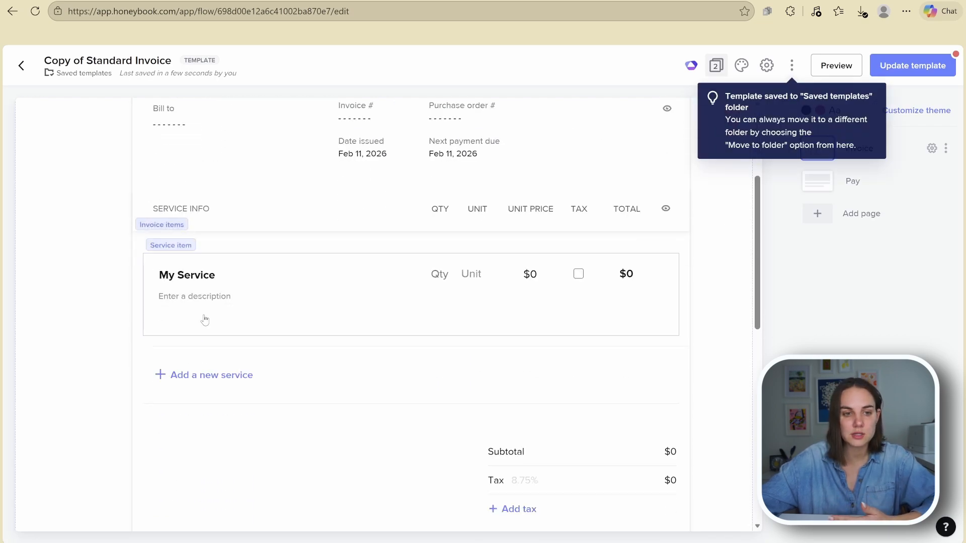
left_click(185, 276)
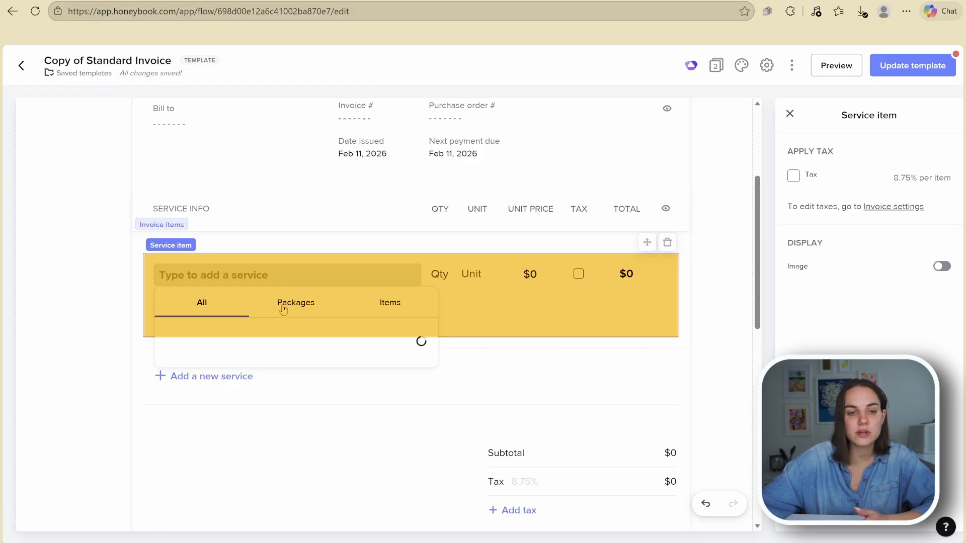
left_click(284, 311)
scroll(292, 421, "down", 3)
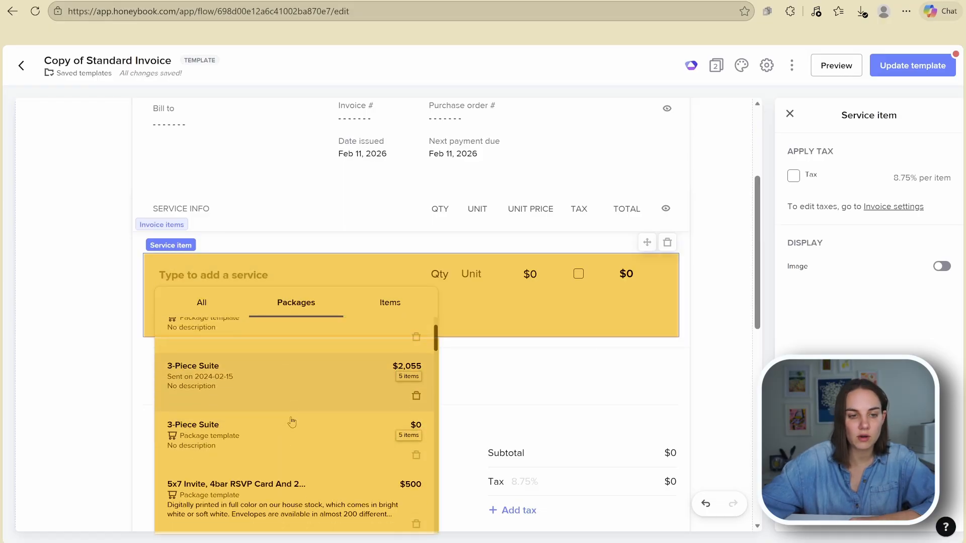
scroll(291, 422, "down", 8)
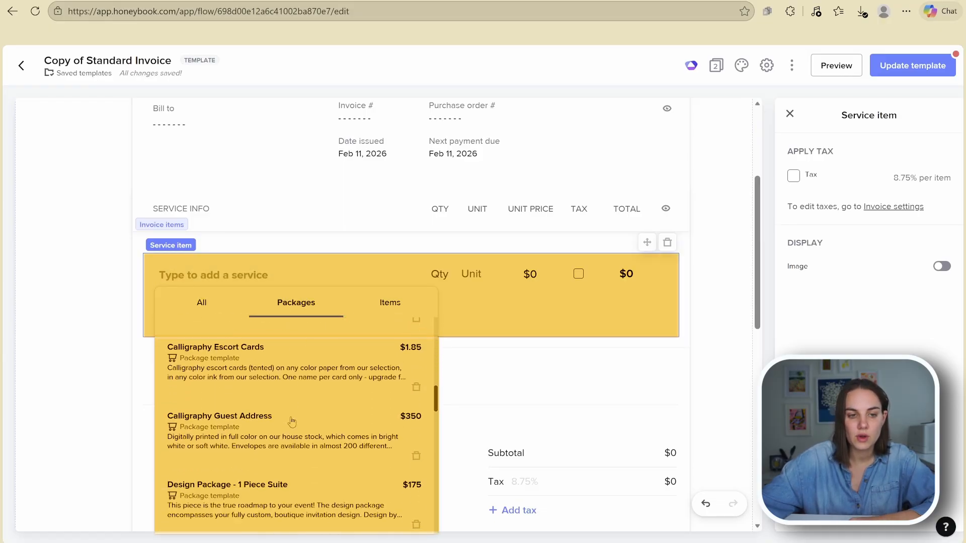
scroll(292, 422, "up", 10)
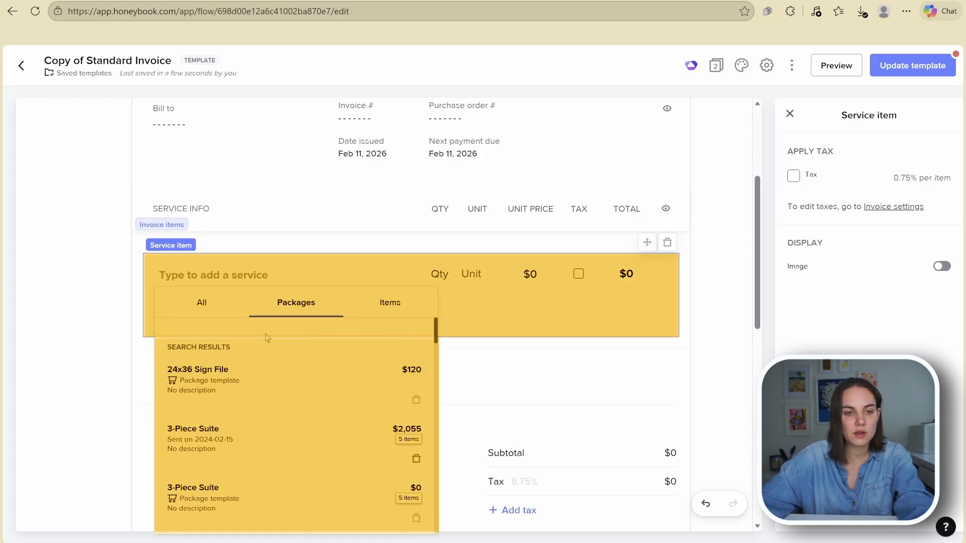
scroll(278, 355, "down", 4)
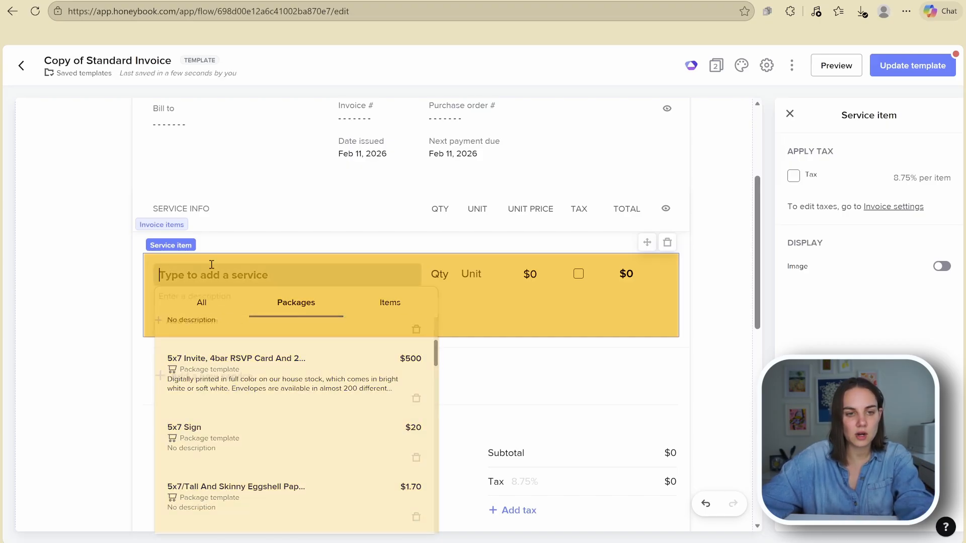
- Search the packages for "Full" and insert the Full Invitation Suite package into the invoice's service line
left_click(211, 265)
type("Full")
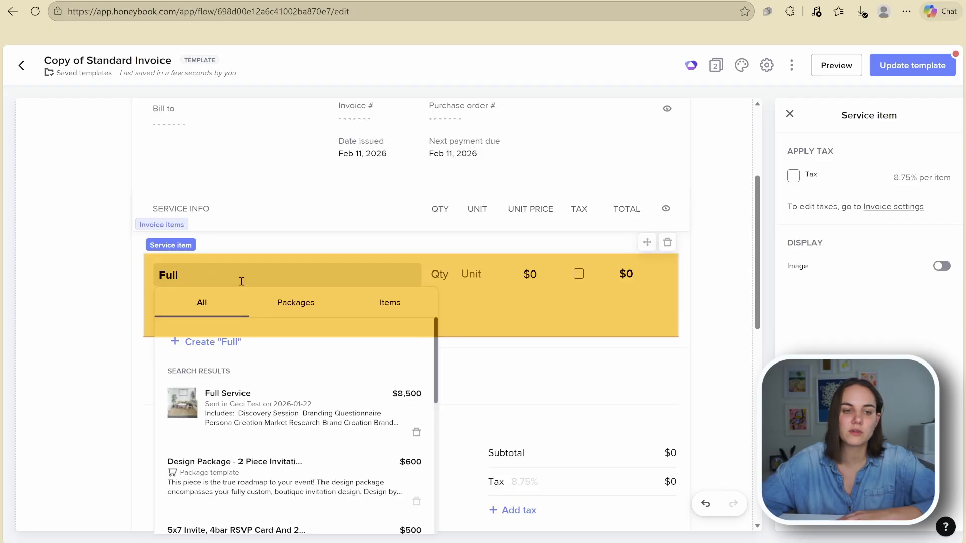
left_click(271, 308)
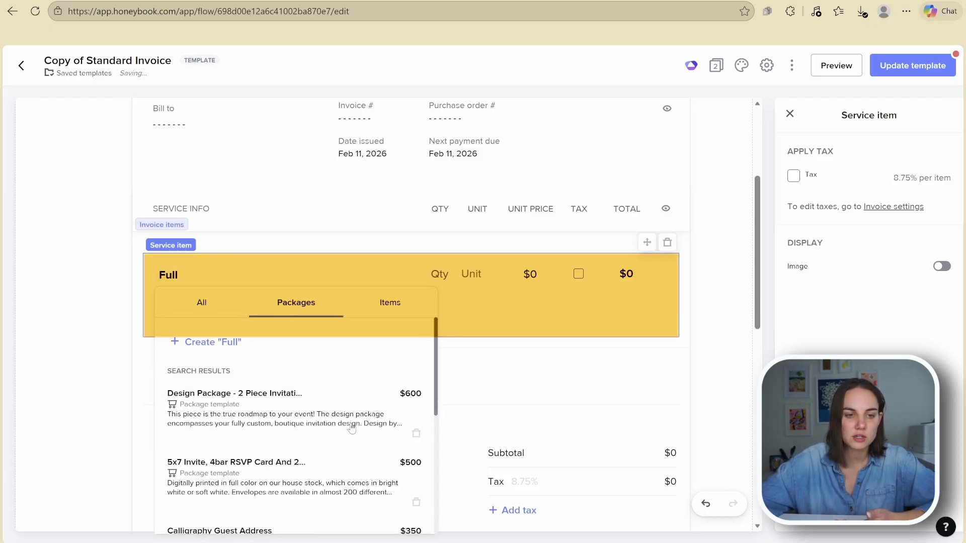
scroll(318, 405, "down", 3)
left_click(253, 482)
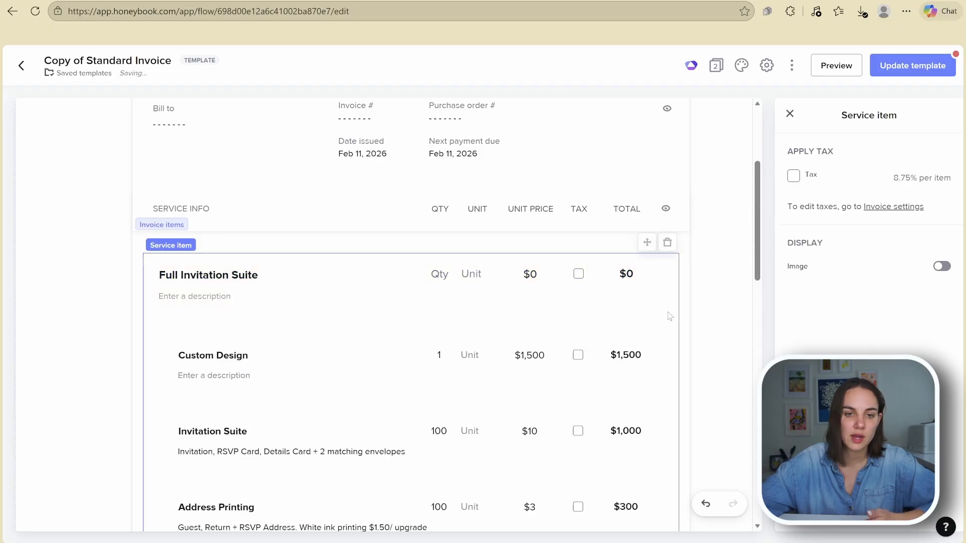
- Apply tax to the Invitation Suite and Address Printing sub-items of the invoice
scroll(717, 347, "down", 1)
scroll(718, 347, "down", 3)
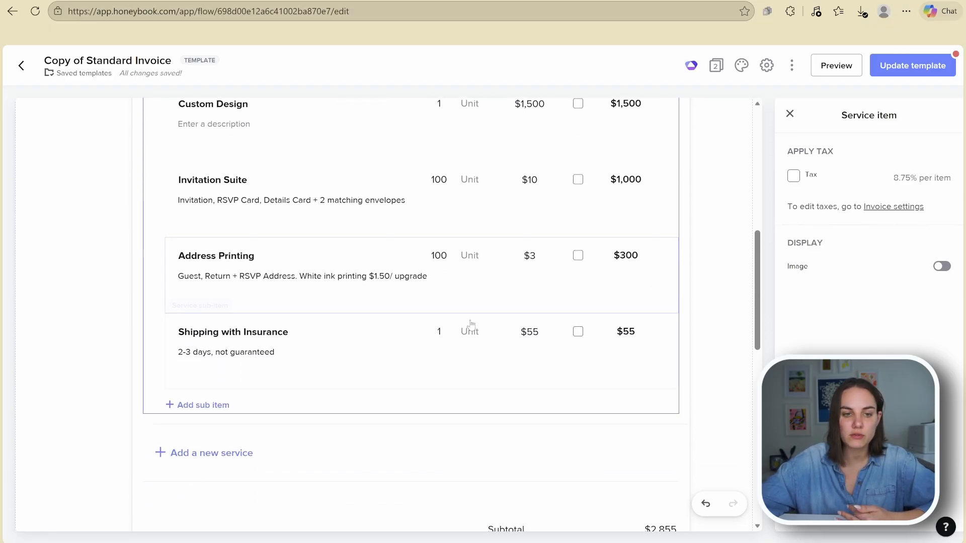
scroll(542, 400, "down", 3)
left_click_drag(645, 344, 690, 343)
left_click(706, 340)
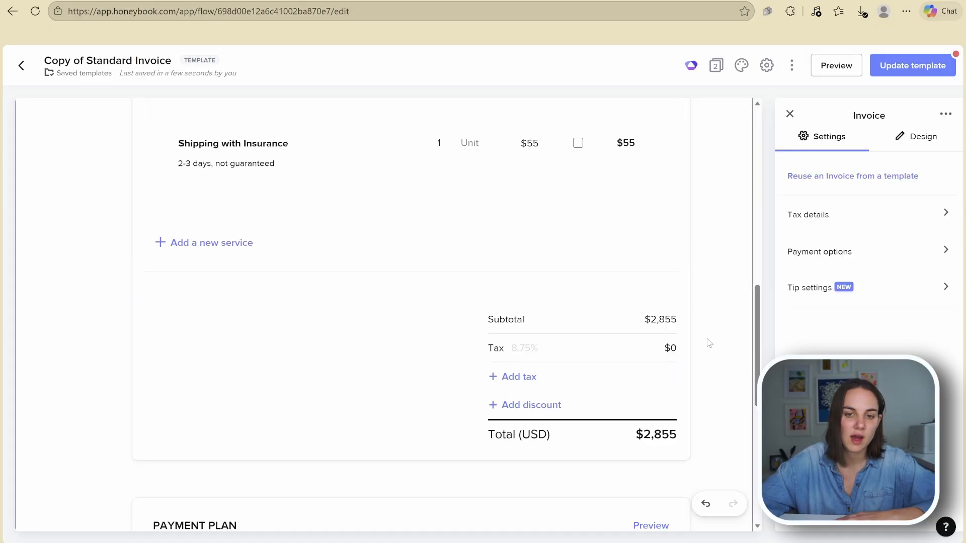
scroll(709, 343, "up", 5)
scroll(724, 322, "down", 4)
scroll(722, 327, "down", 2)
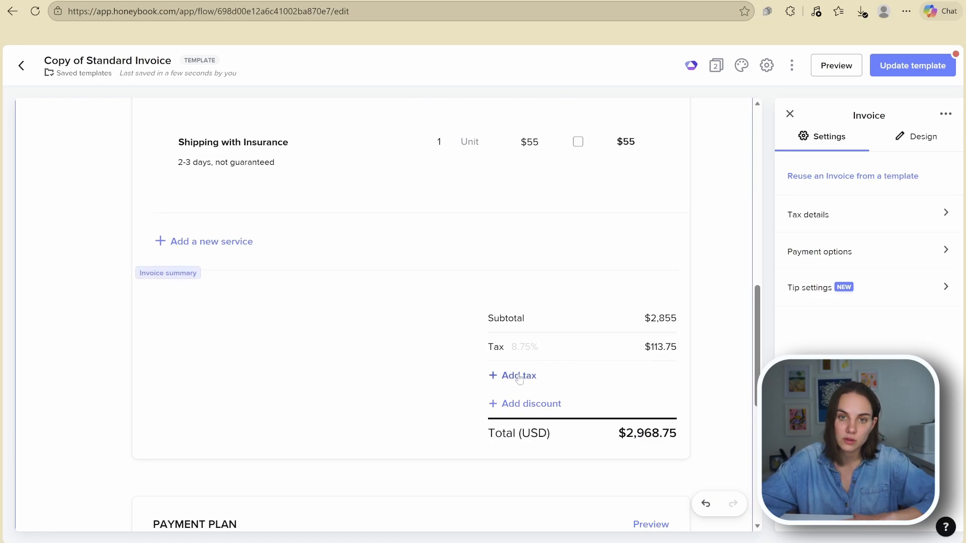
- Review the invoice's payment plan and save the changes to the invoice template
scroll(703, 370, "down", 3)
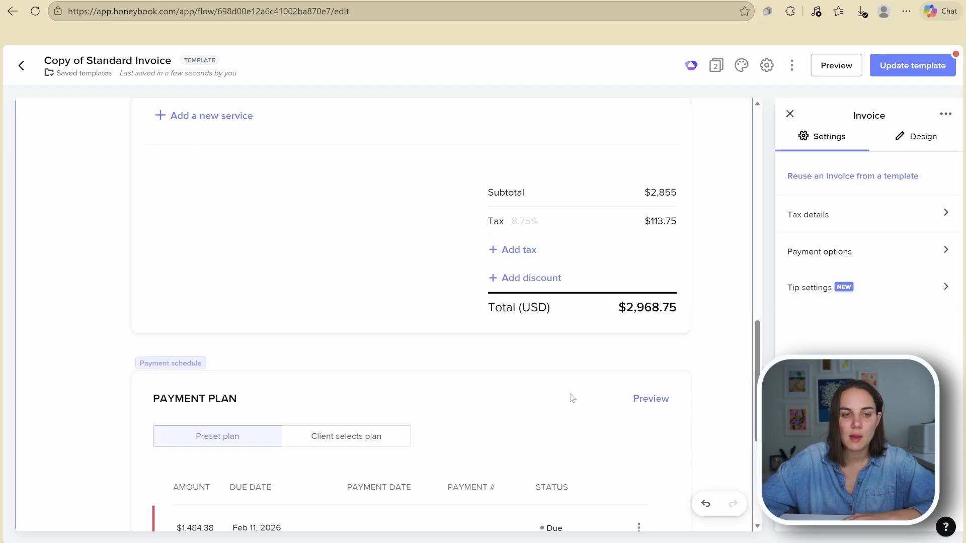
scroll(566, 395, "down", 5)
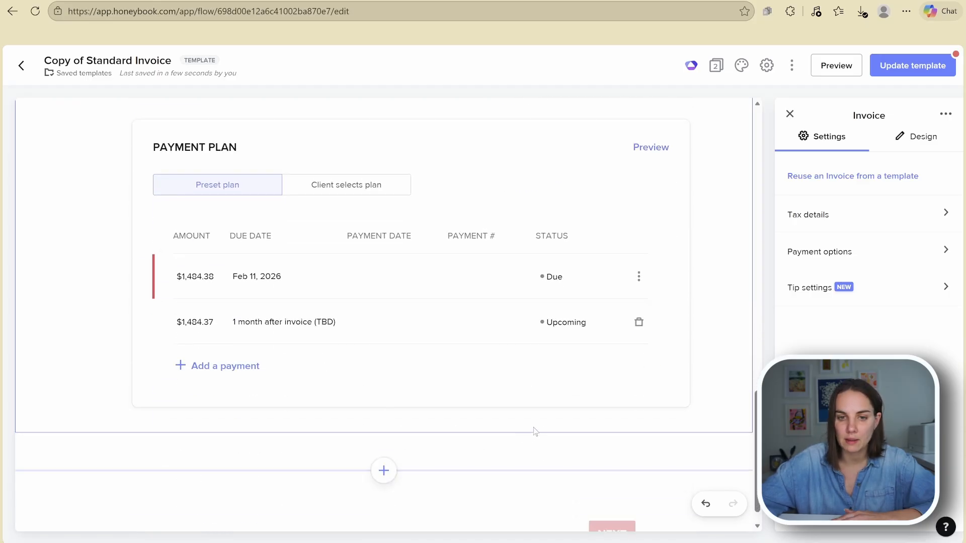
scroll(394, 380, "up", 14)
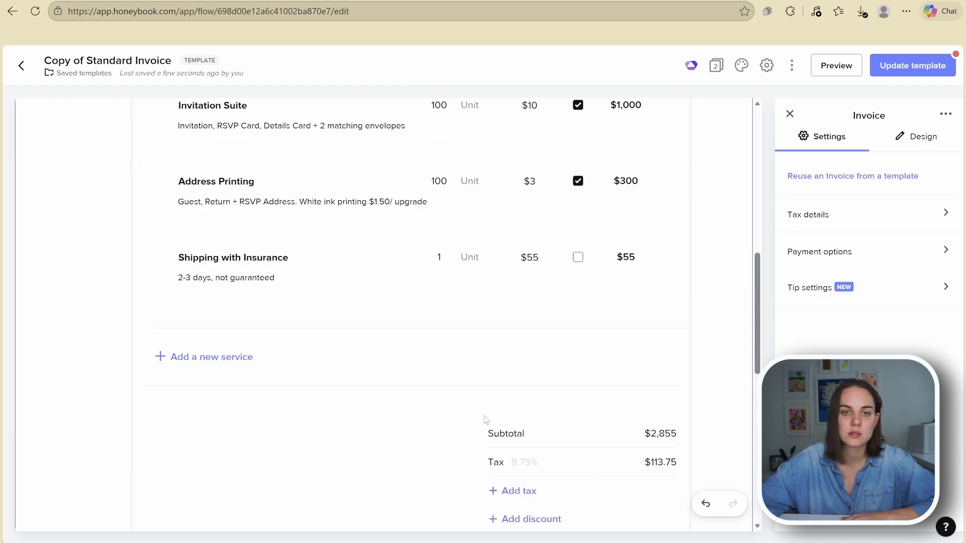
scroll(486, 420, "up", 5)
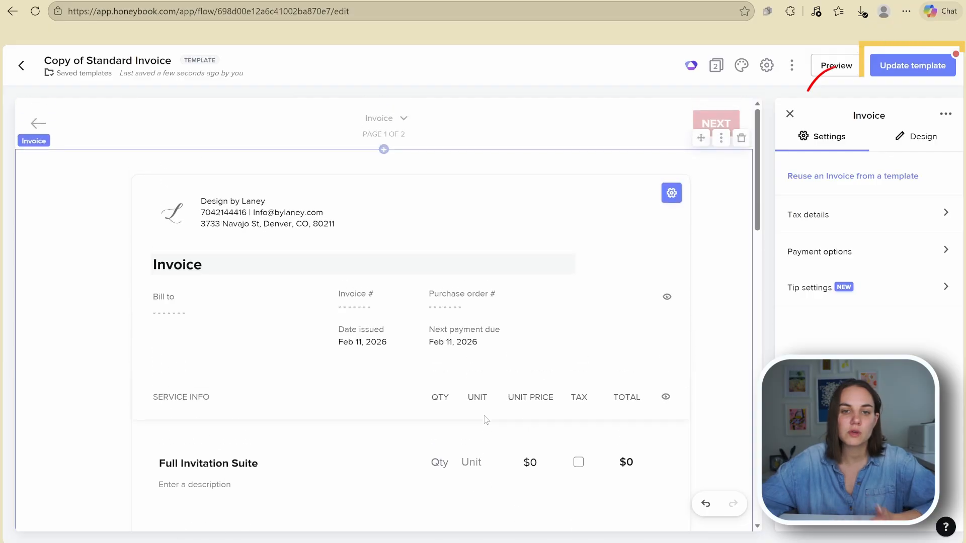
left_click(945, 75)
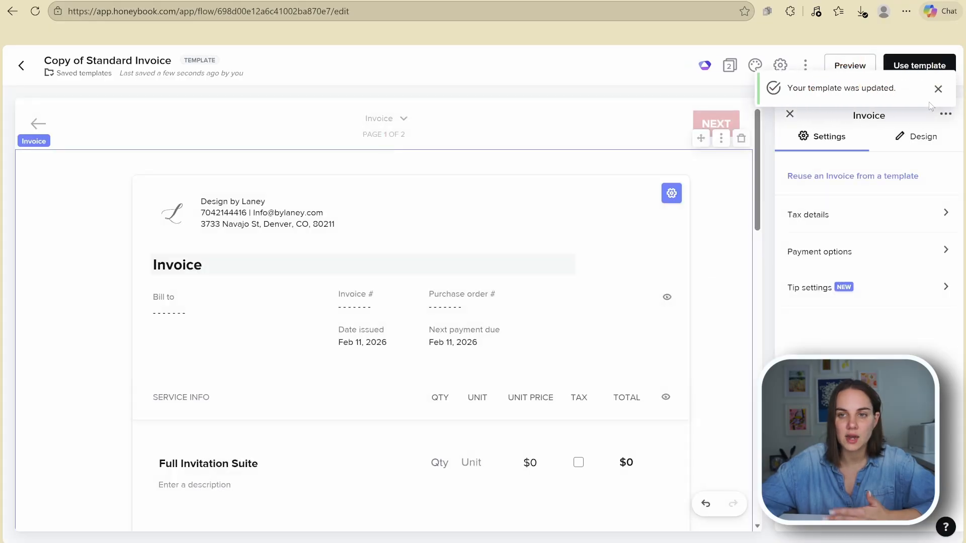
left_click(938, 89)
- Review the line items of the saved invoice template and return to the templates list
scroll(328, 256, "down", 6)
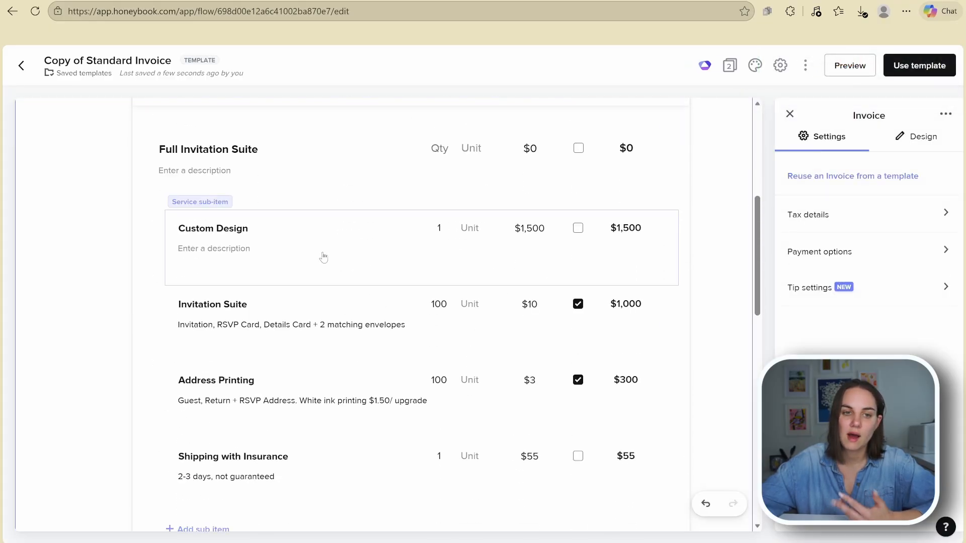
scroll(381, 463, "down", 5)
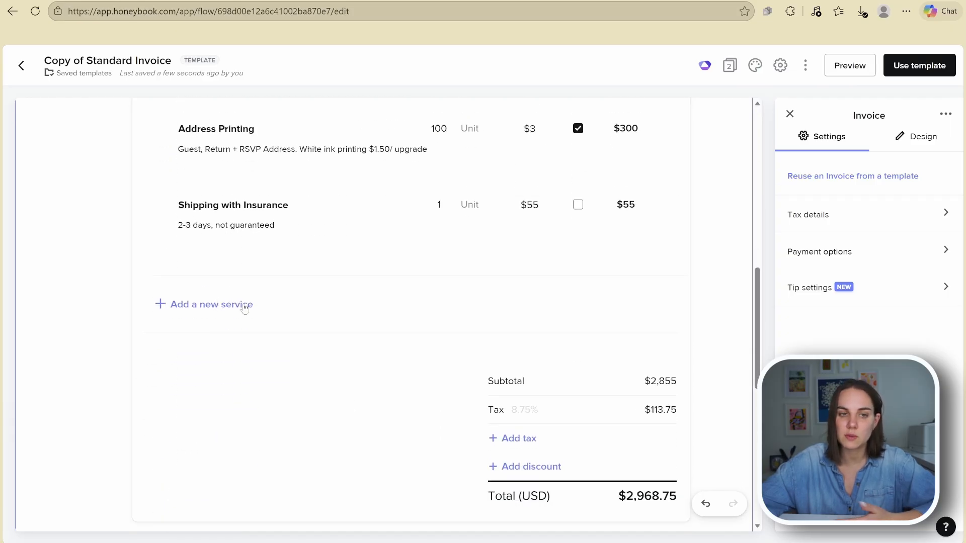
scroll(287, 310, "up", 15)
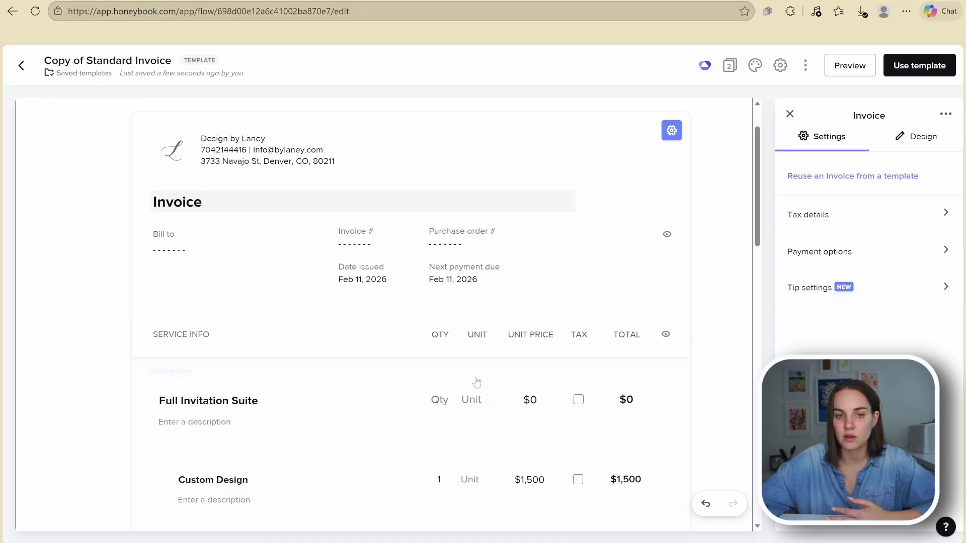
left_click(16, 70)
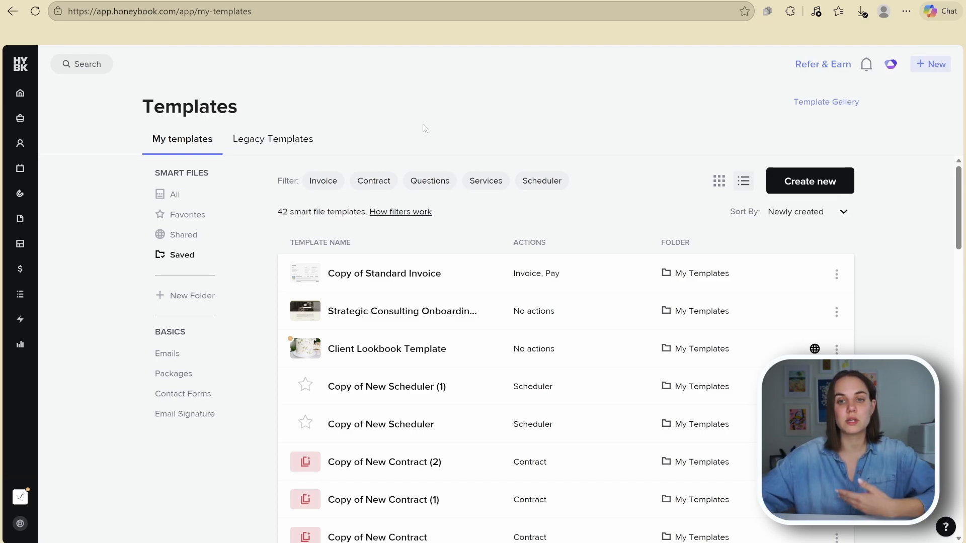
- Create a new Services template and include the Full Invitation Suite package as its service
left_click(807, 186)
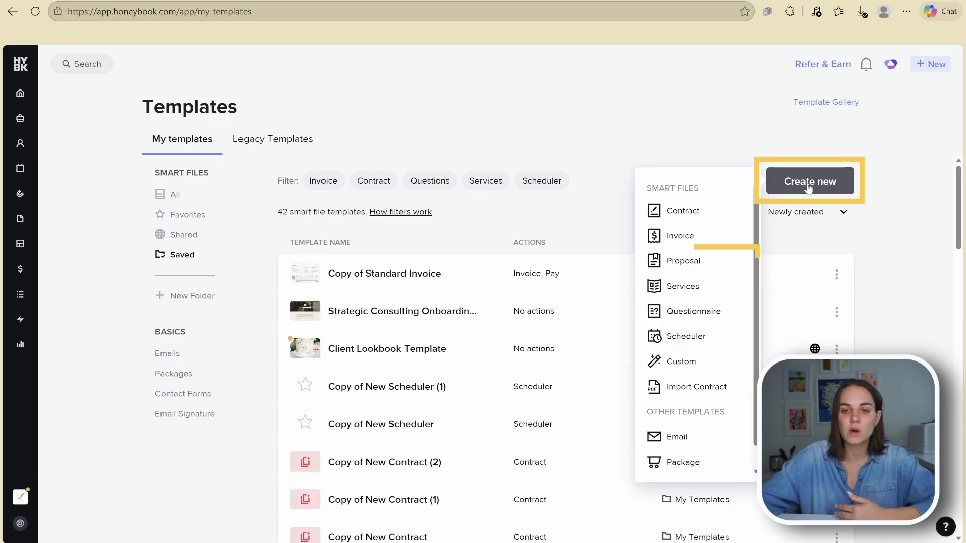
mouse_move(704, 267)
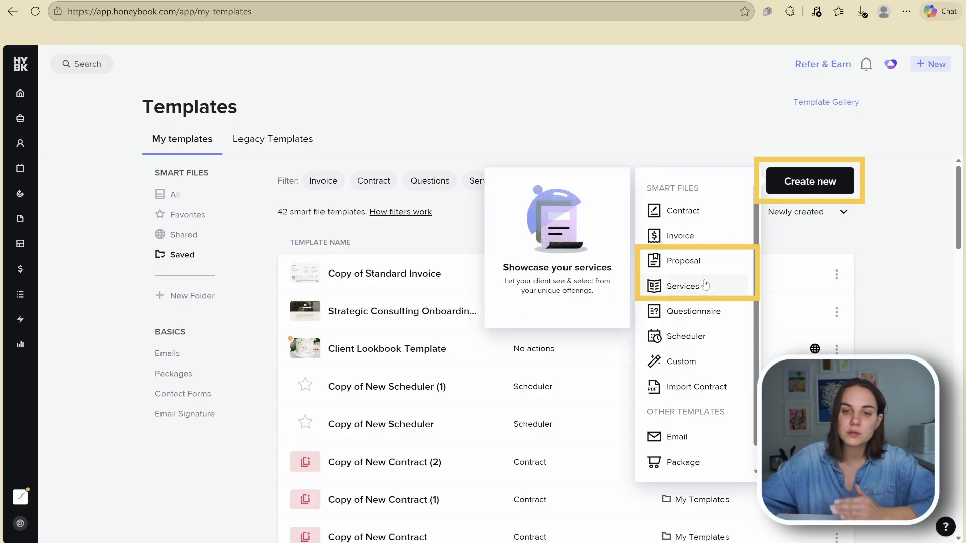
left_click(705, 285)
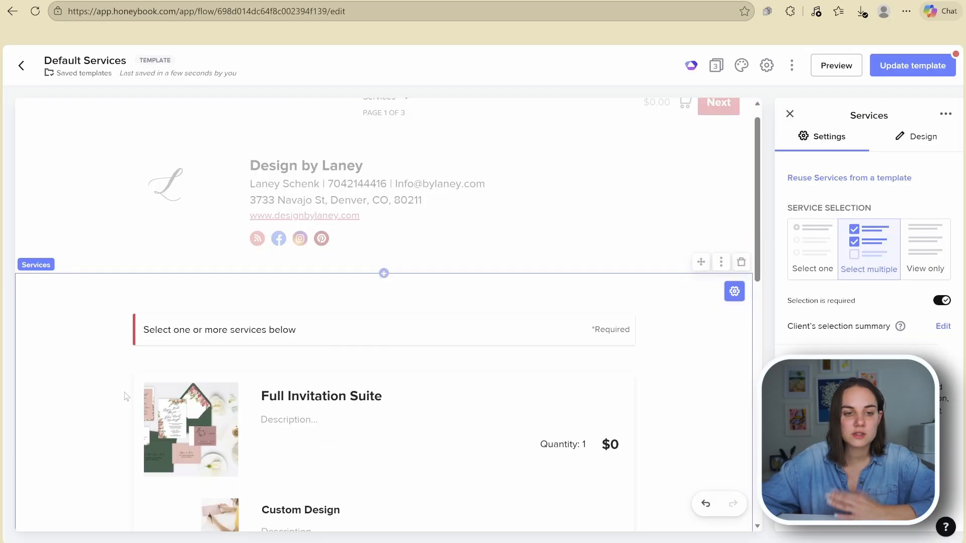
scroll(280, 356, "down", 8)
scroll(280, 356, "down", 5)
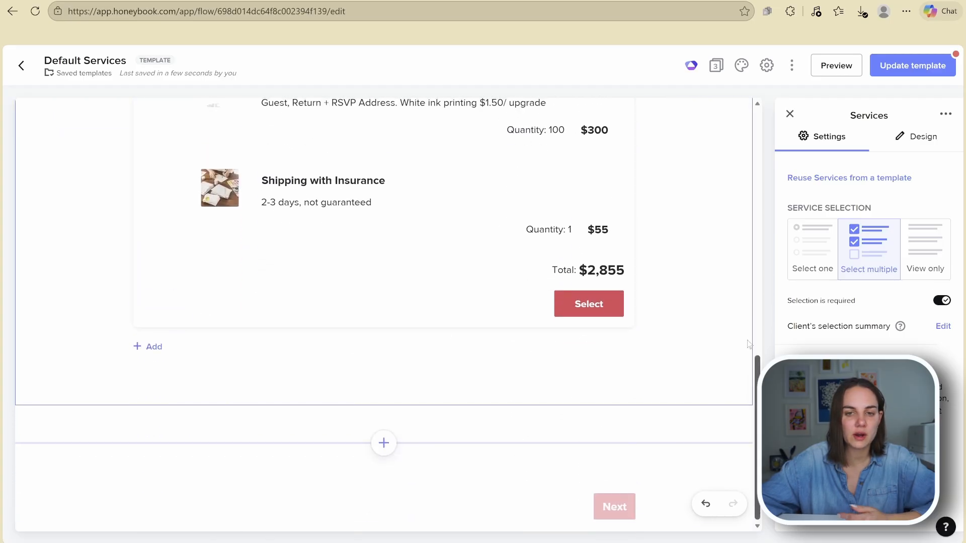
- Add a row of service items below the Full Invitation Suite and fill it with the Wax Seal package template
left_click(151, 347)
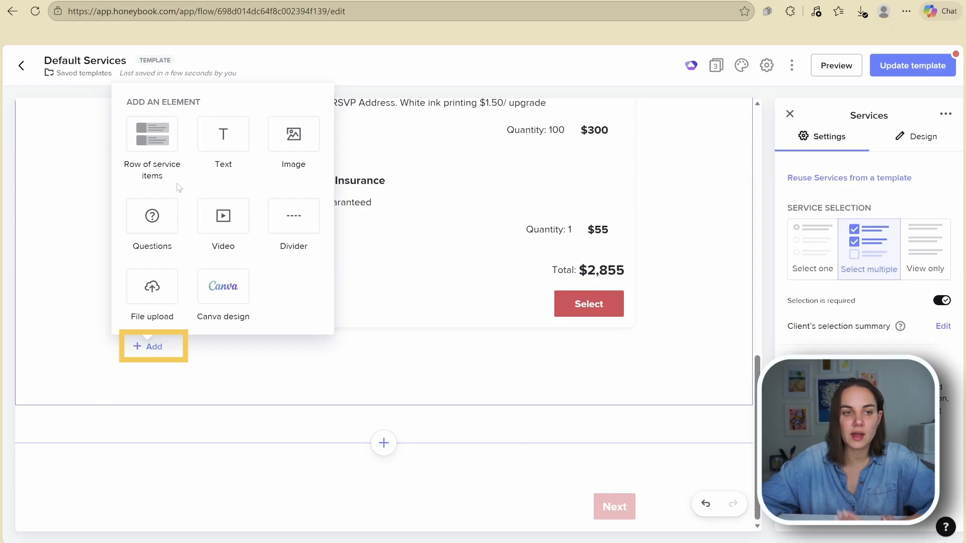
left_click(153, 134)
left_click(287, 376)
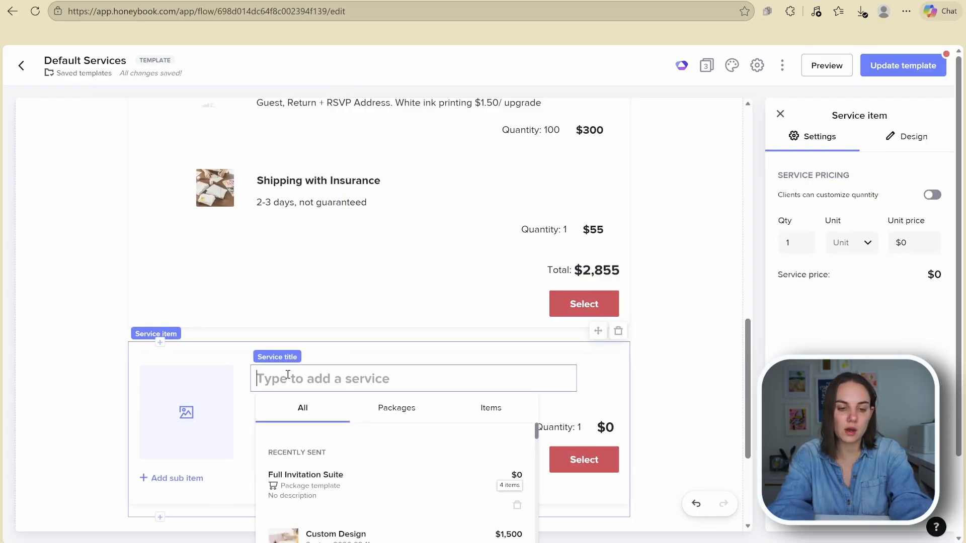
type("Wax")
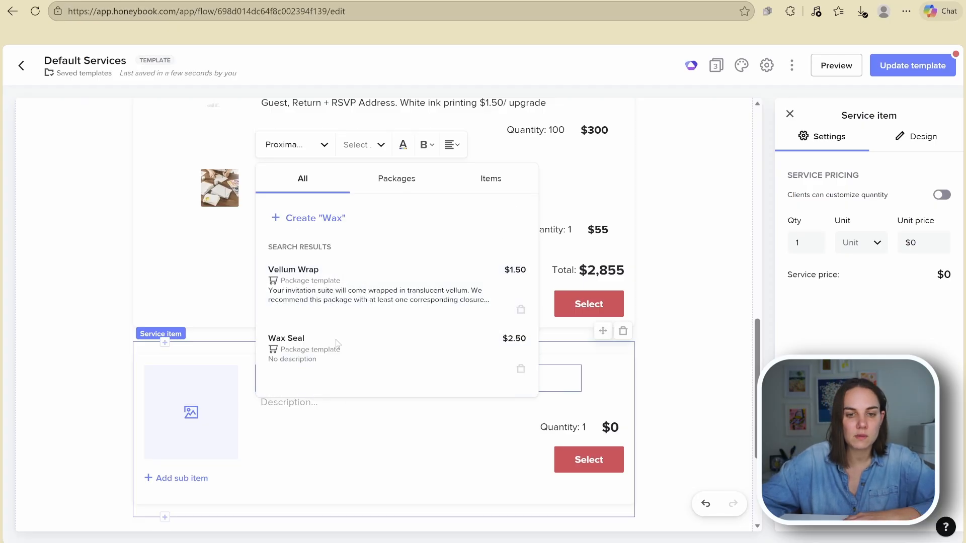
left_click(284, 350)
- Set the Wax Seal service's quantity to 100 and review the services offered in the template
scroll(362, 370, "down", 4)
left_click(554, 223)
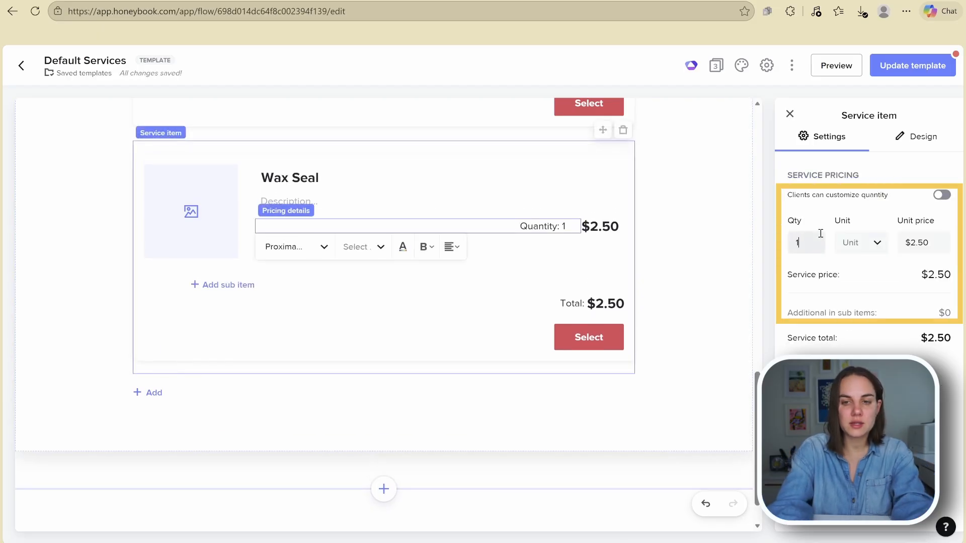
left_click(740, 262)
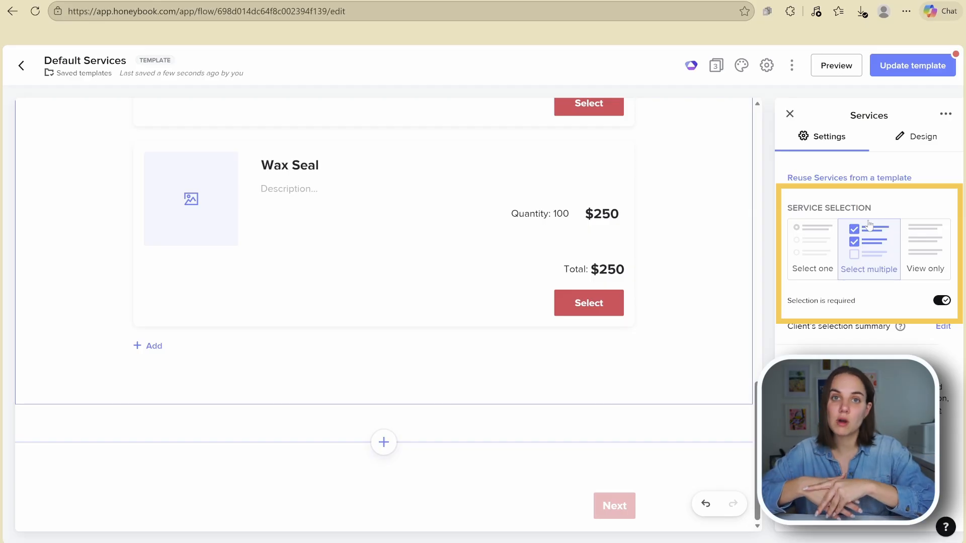
scroll(654, 315, "up", 10)
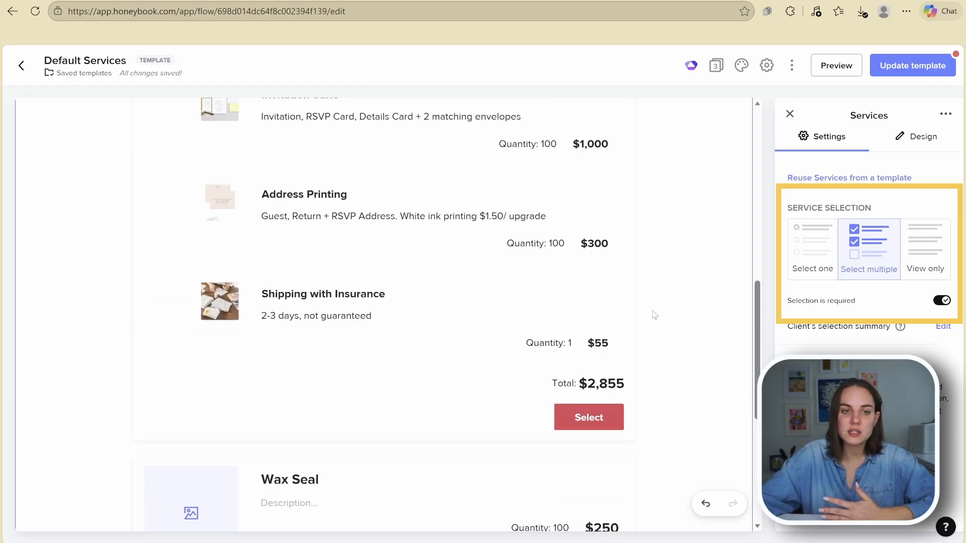
scroll(604, 252, "down", 7)
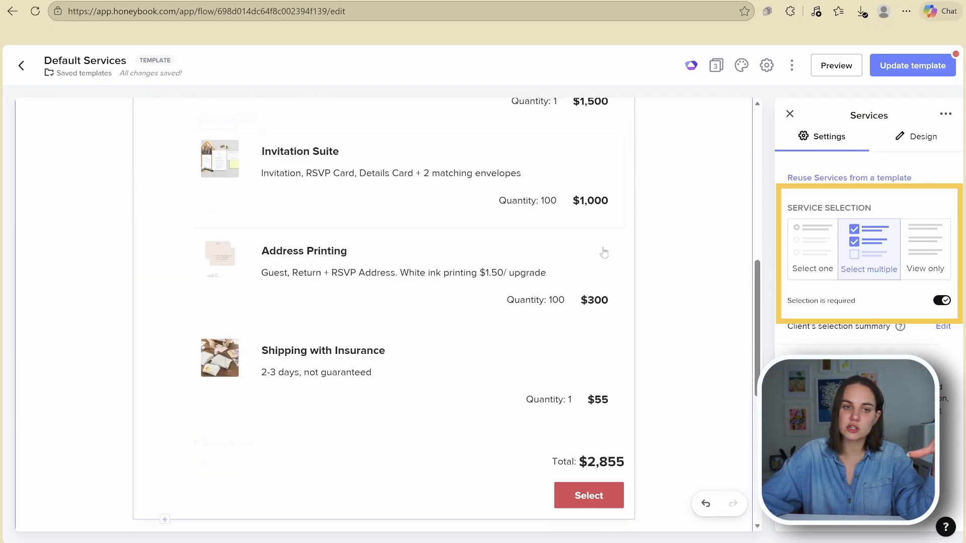
- Try letting clients customize the quantity of the Wax Seal service, and turn the option off again
scroll(664, 347, "down", 5)
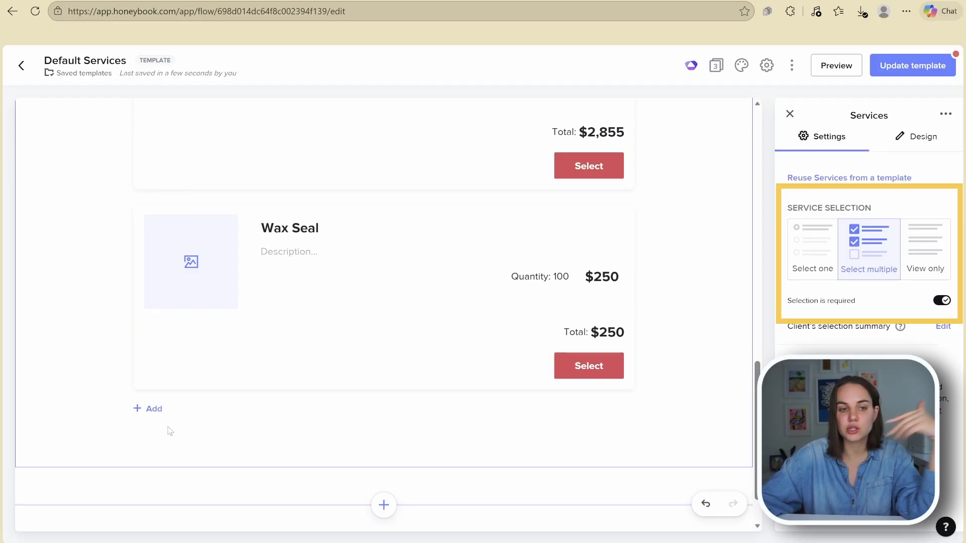
scroll(390, 435, "up", 12)
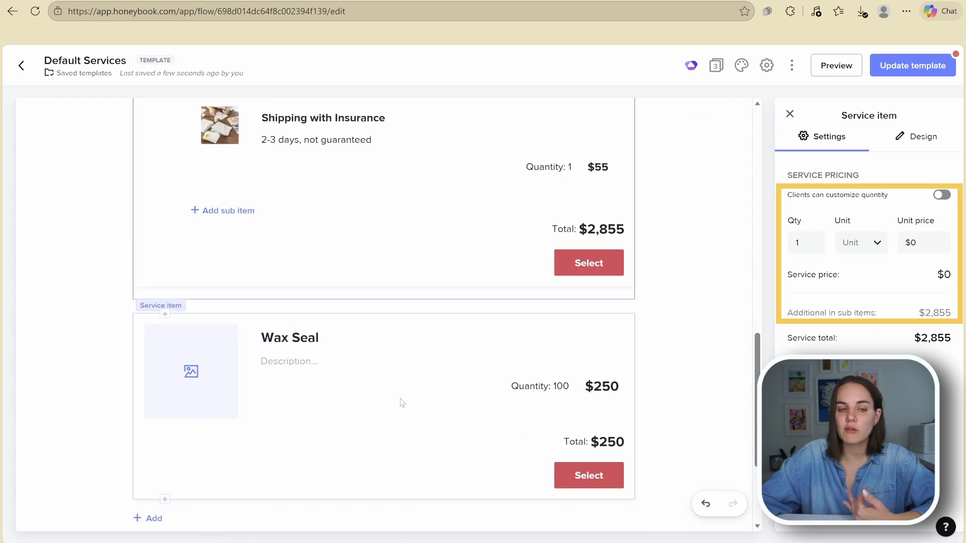
left_click(401, 401)
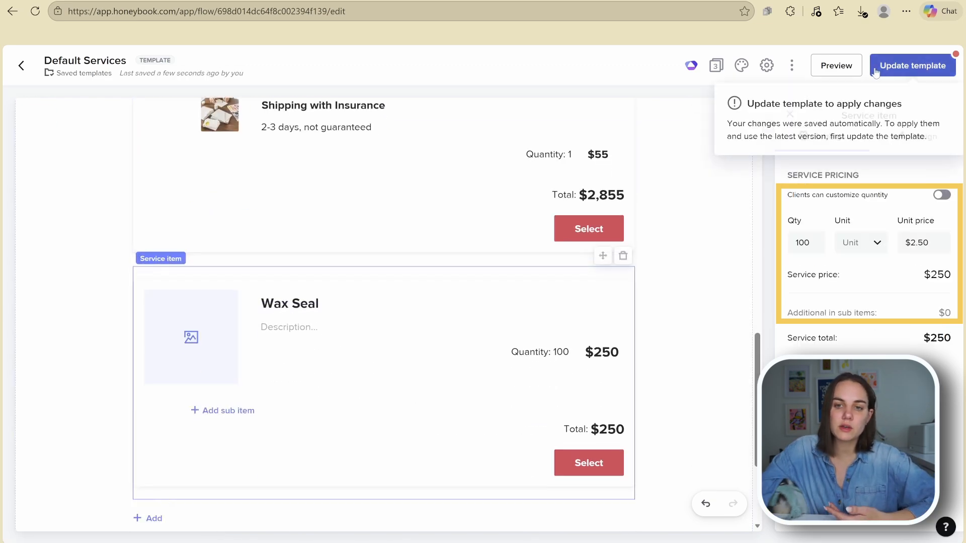
left_click(939, 195)
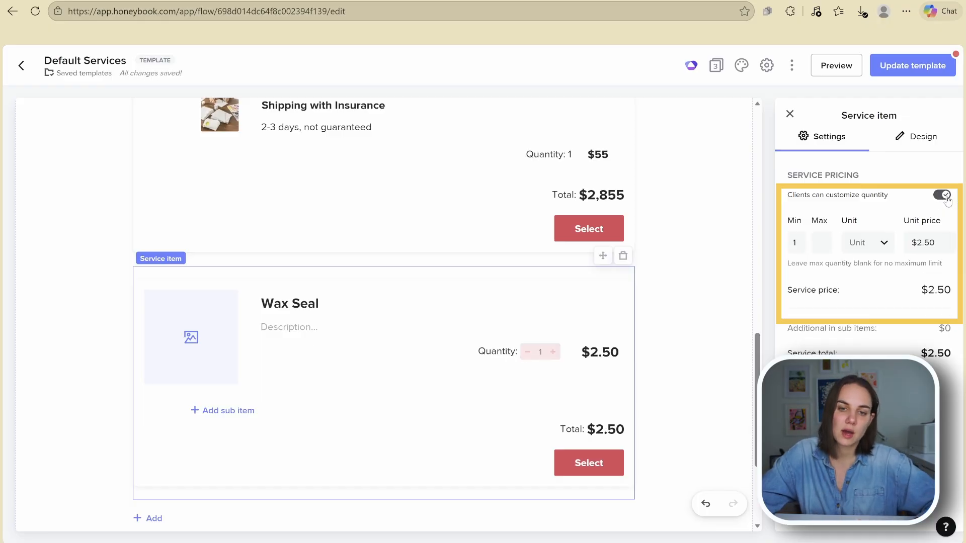
left_click(941, 195)
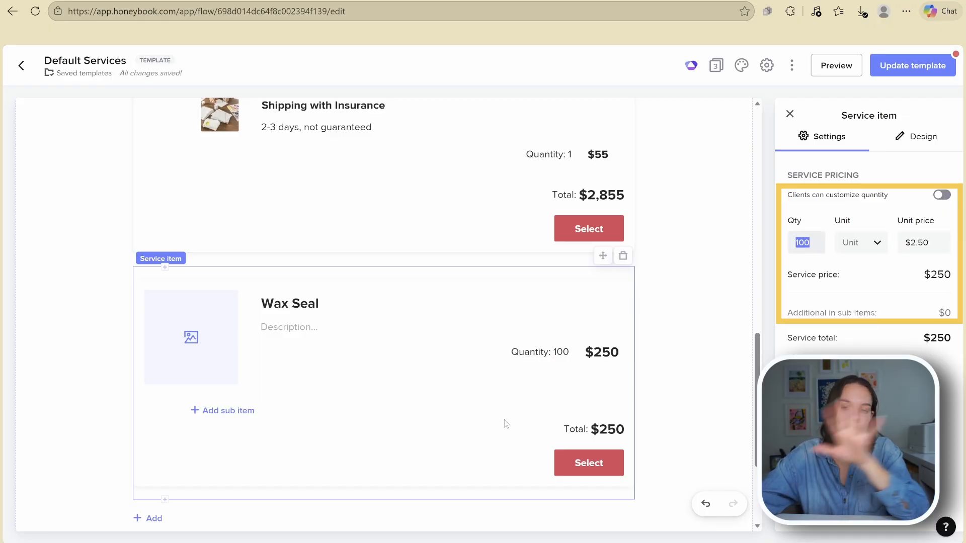
scroll(432, 408, "up", 8)
scroll(432, 408, "down", 8)
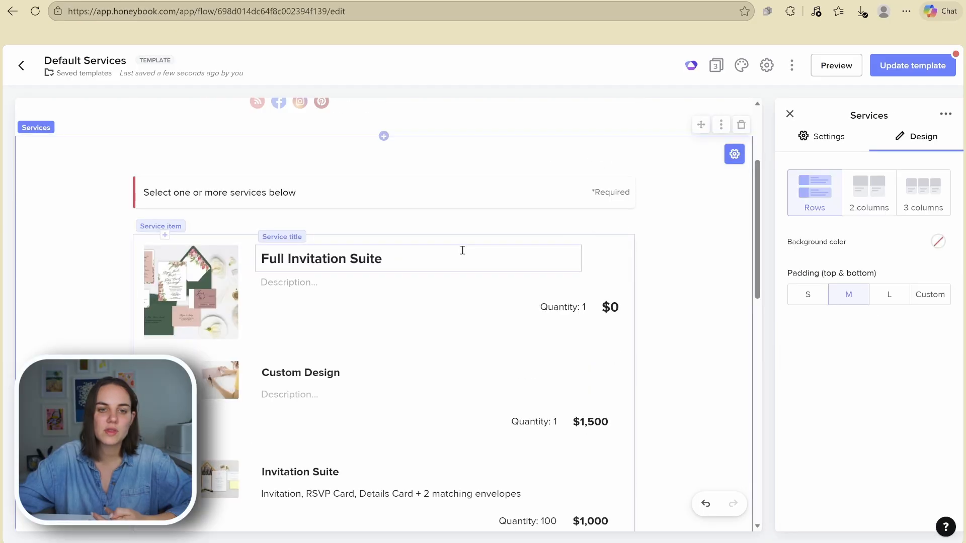
- Give the service items a muted greyish background with an opacity of 39 and a corner radius of 35
left_click(463, 251)
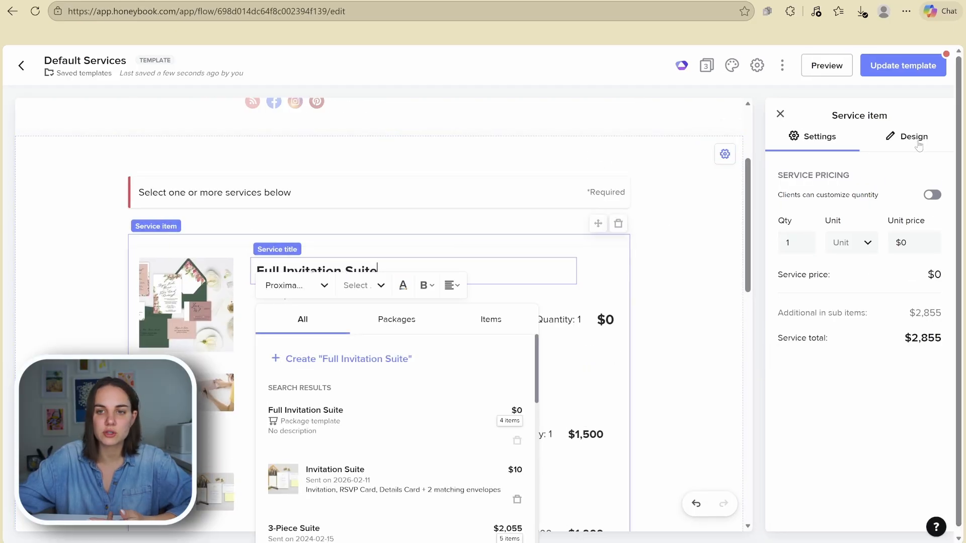
left_click(917, 144)
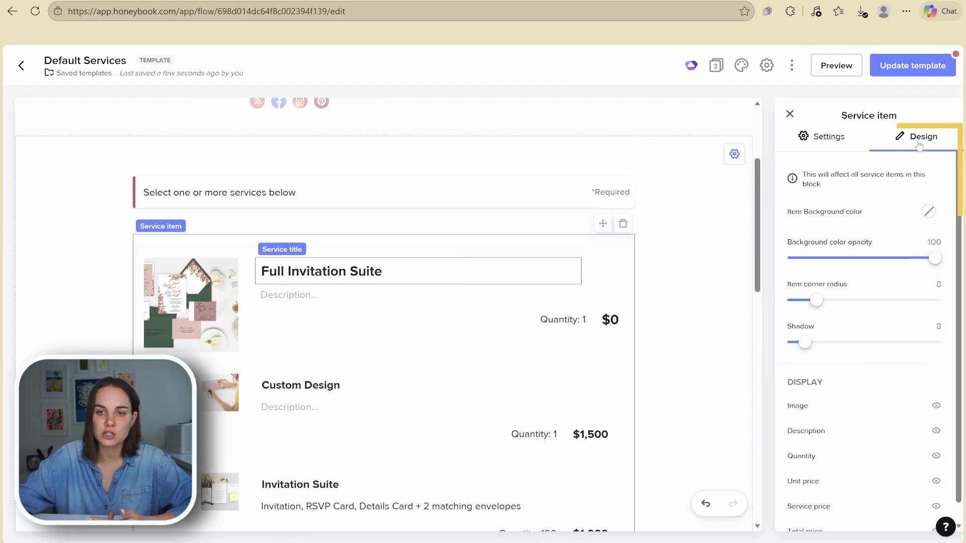
left_click(928, 212)
left_click(880, 242)
left_click(837, 257)
left_click(830, 242)
left_click(916, 203)
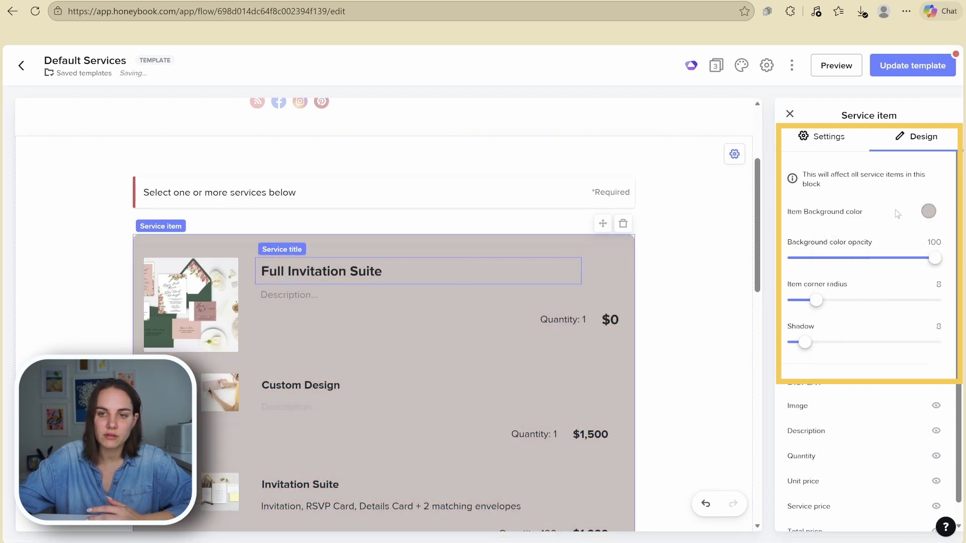
left_click_drag(935, 265, 849, 263)
left_click_drag(816, 300, 893, 301)
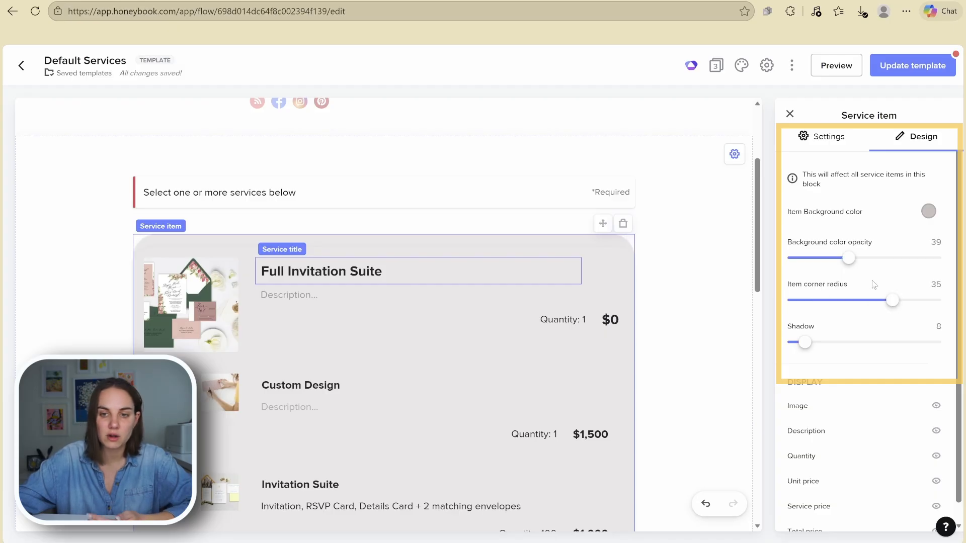
- Hide the service price in the service items' display options, keeping the image shown
scroll(874, 285, "down", 1)
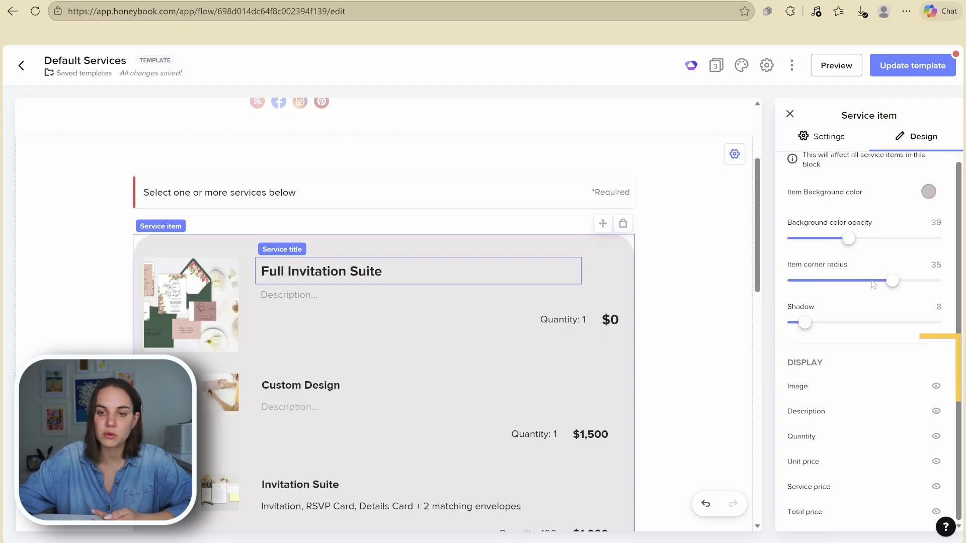
left_click(935, 388)
left_click(936, 387)
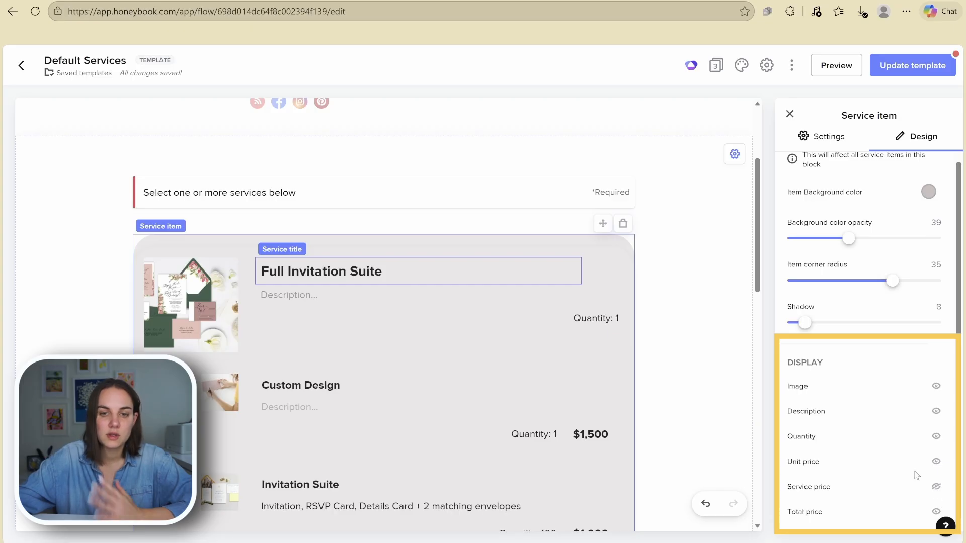
- Try the two-column and three-column layouts for the Services block, and return it to the Rows layout
left_click(703, 327)
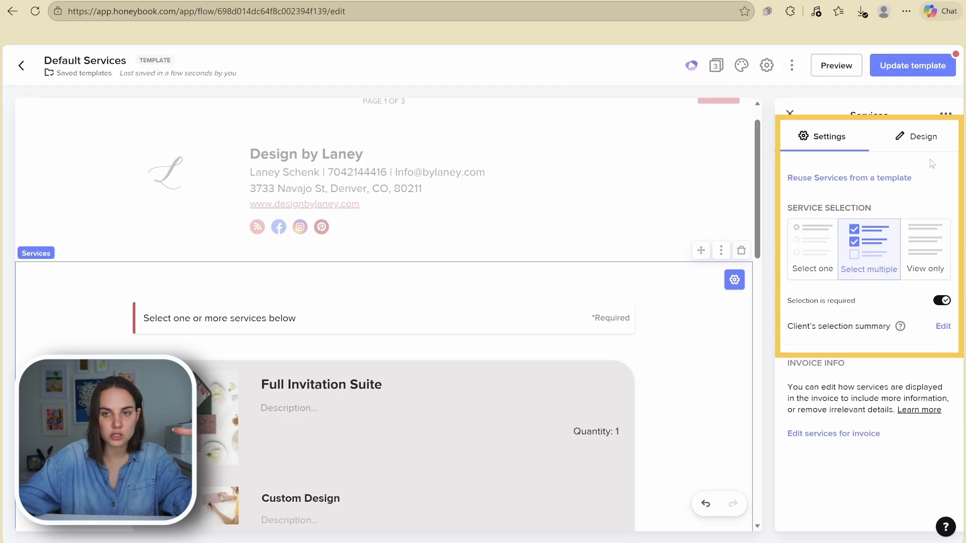
left_click(915, 141)
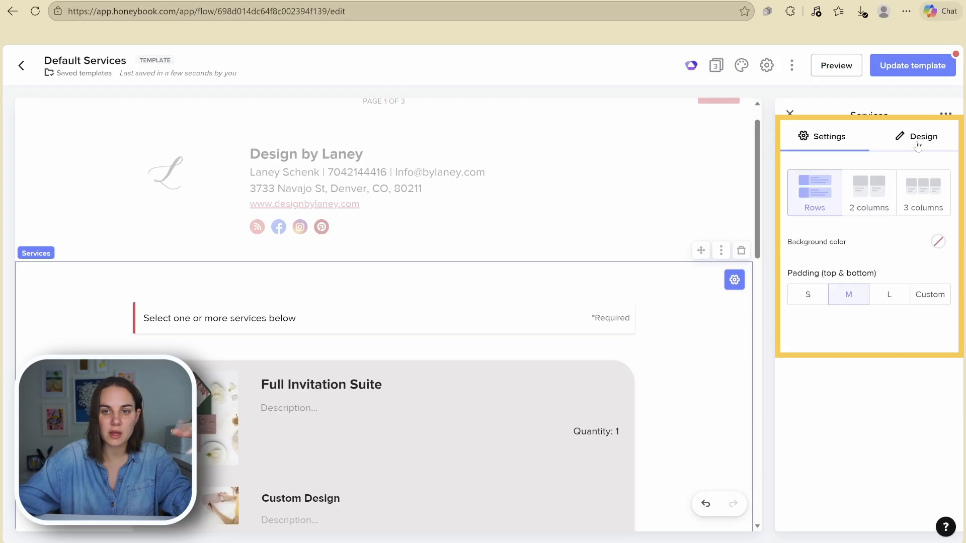
left_click(863, 201)
scroll(563, 422, "down", 2)
scroll(556, 420, "down", 1)
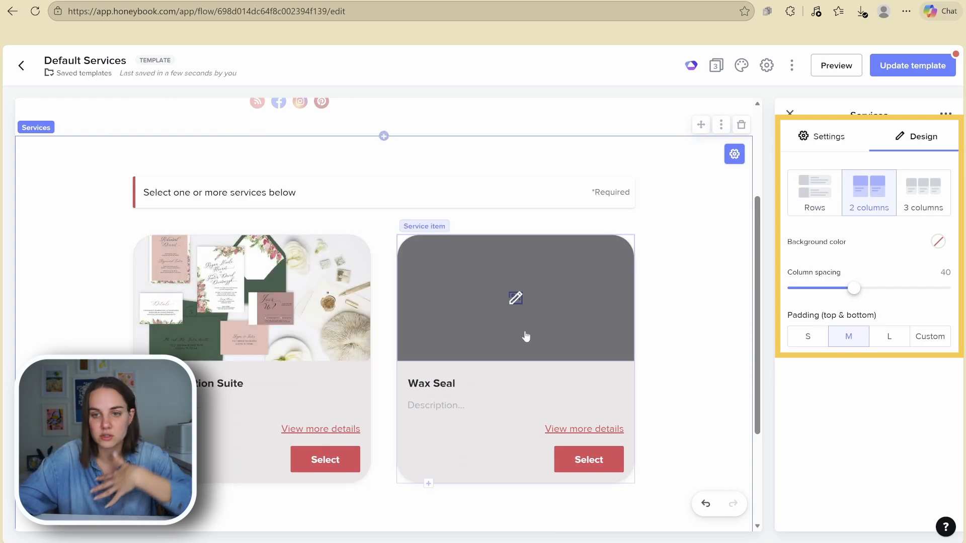
left_click(926, 195)
mouse_move(827, 293)
left_mouse_down()
mouse_move(887, 290)
mouse_move(792, 289)
mouse_move(828, 288)
left_mouse_up()
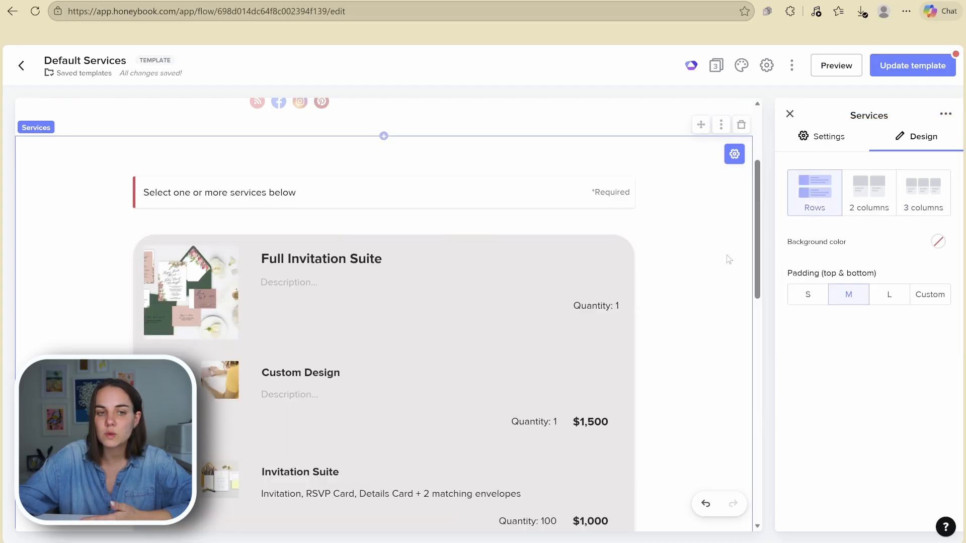
- Review the styled service rows, and examine the Invoice page's service selections and payment plan
scroll(729, 258, "down", 4)
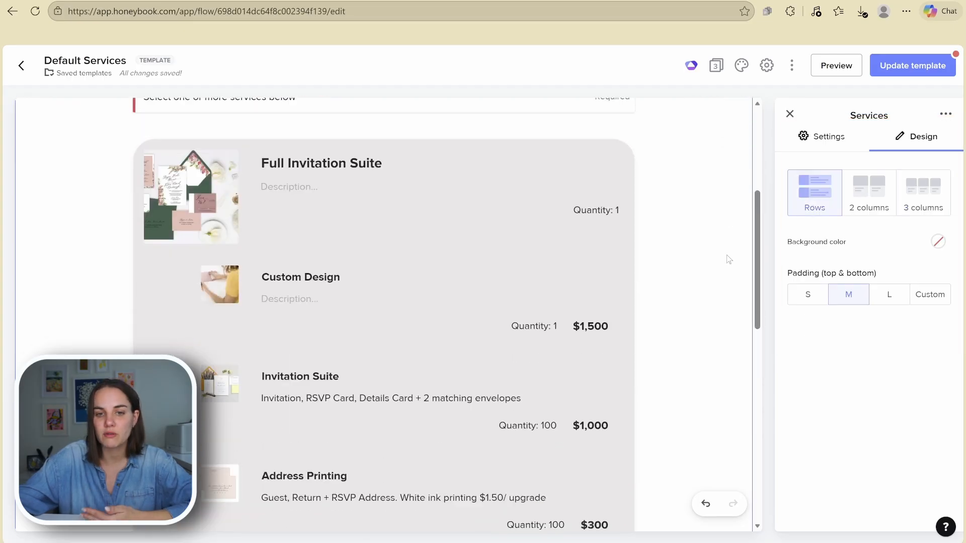
scroll(708, 240, "down", 6)
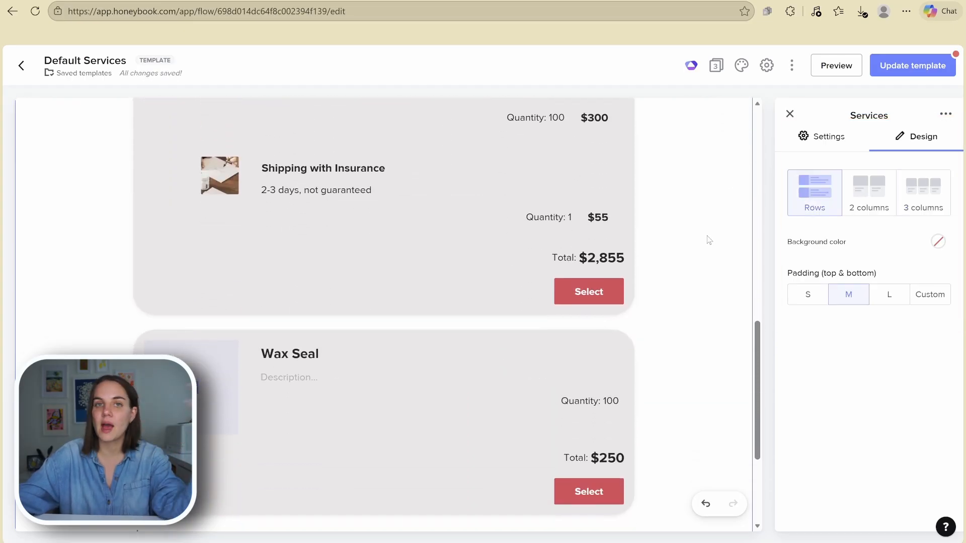
scroll(707, 240, "down", 4)
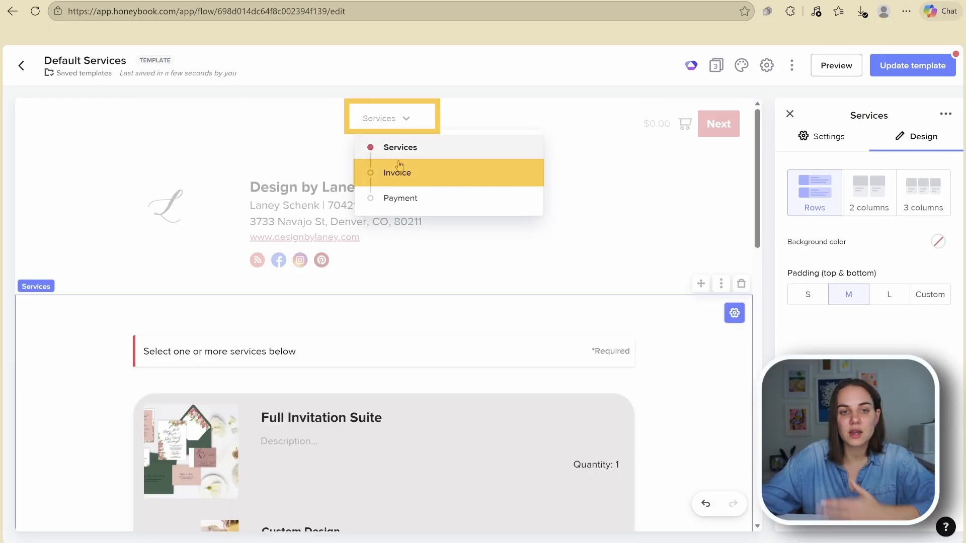
left_click(397, 174)
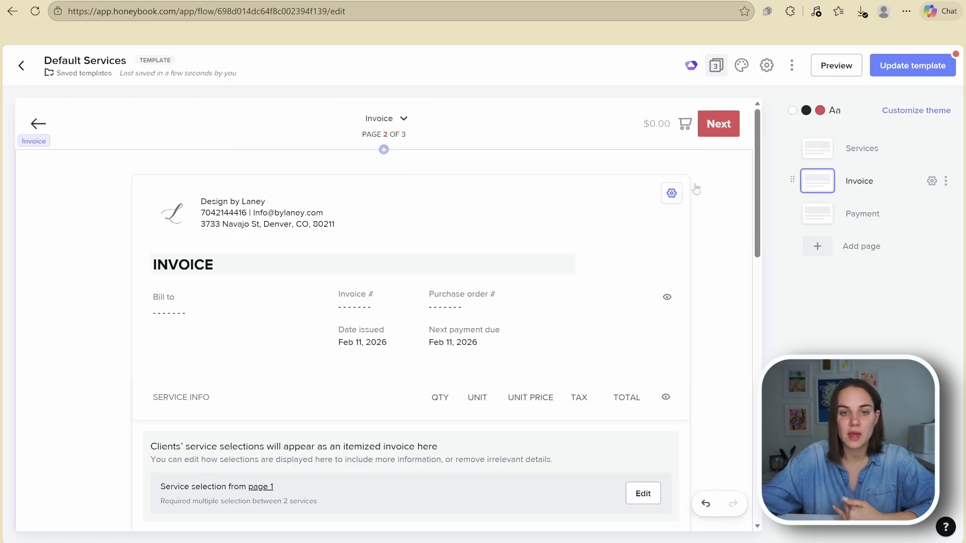
scroll(360, 224, "down", 5)
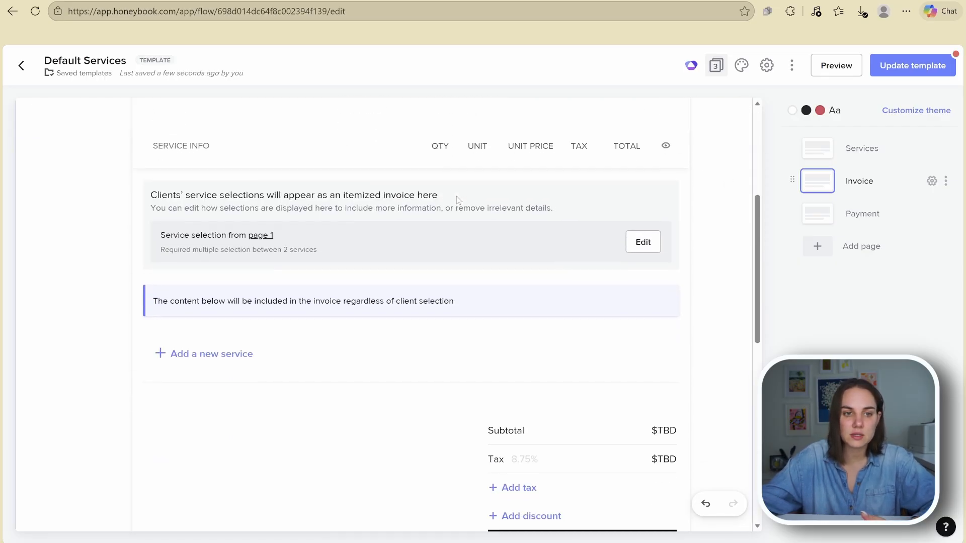
scroll(360, 225, "up", 2)
scroll(342, 332, "down", 2)
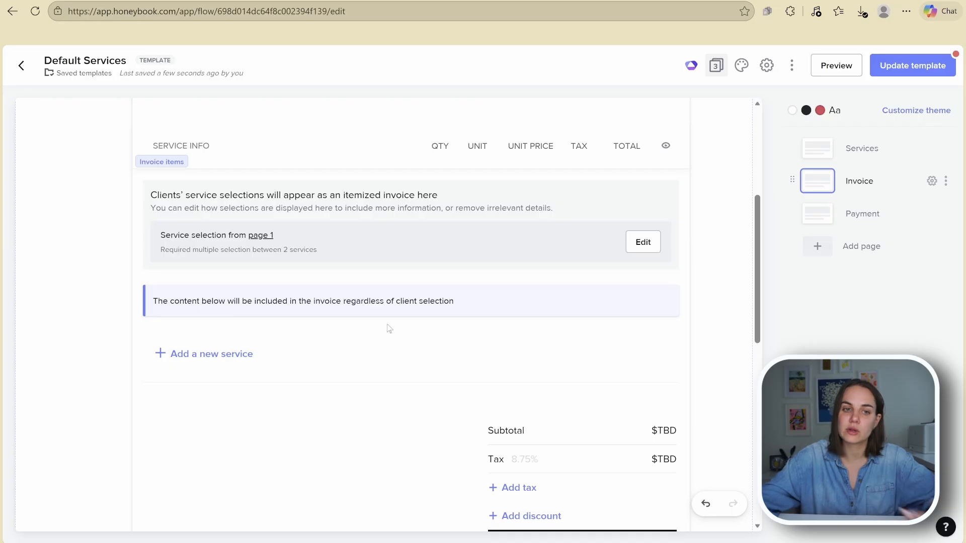
scroll(389, 328, "down", 10)
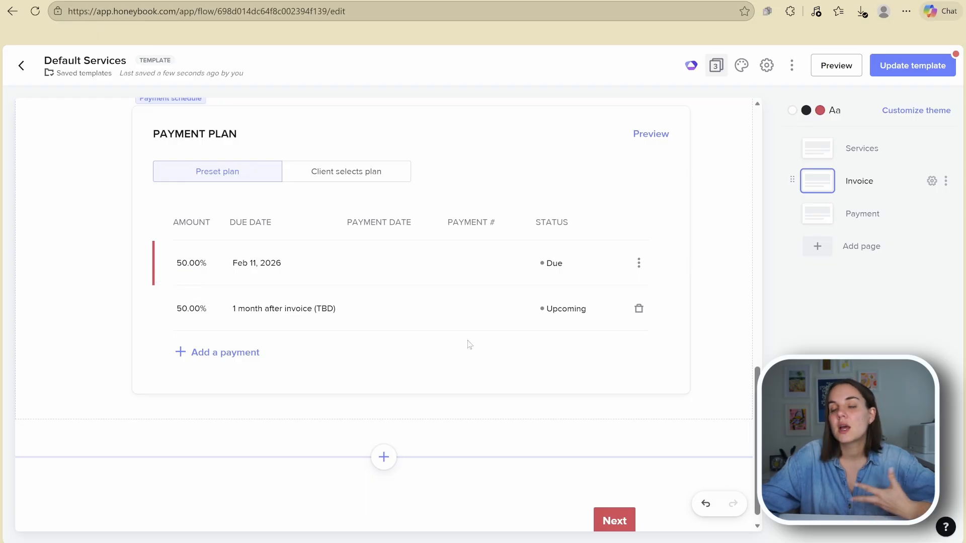
scroll(469, 345, "up", 10)
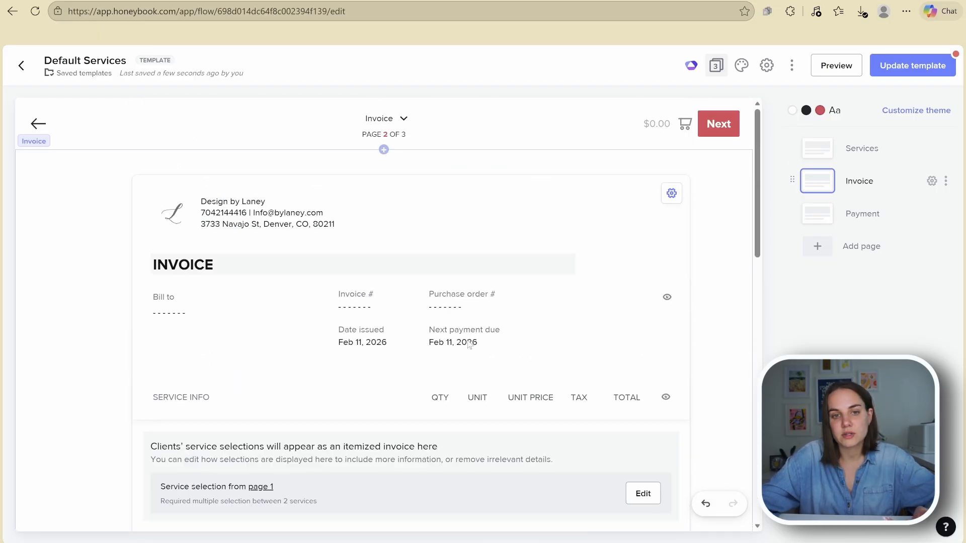
- Open the template's Payment page and examine its tip, autopay and payment method options
left_click(407, 136)
left_click(403, 198)
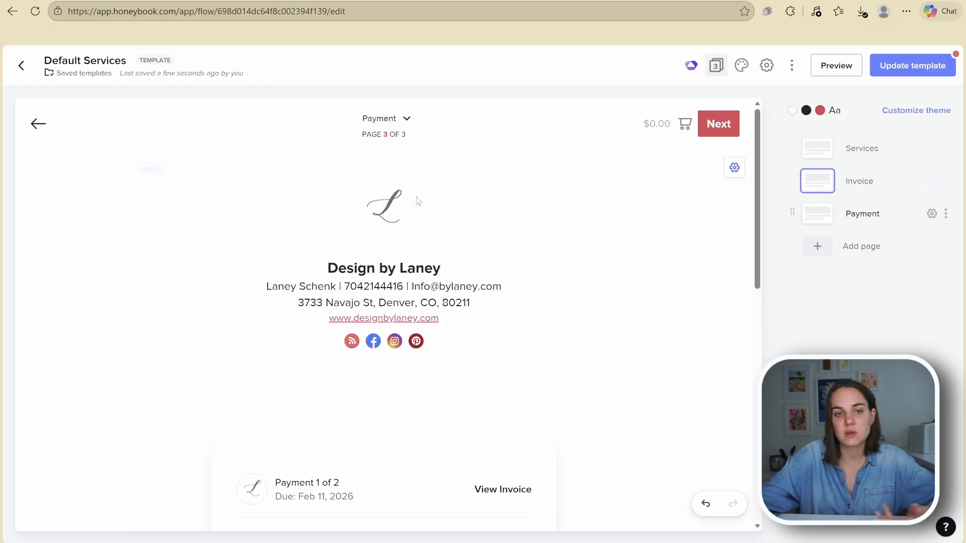
scroll(652, 403, "down", 7)
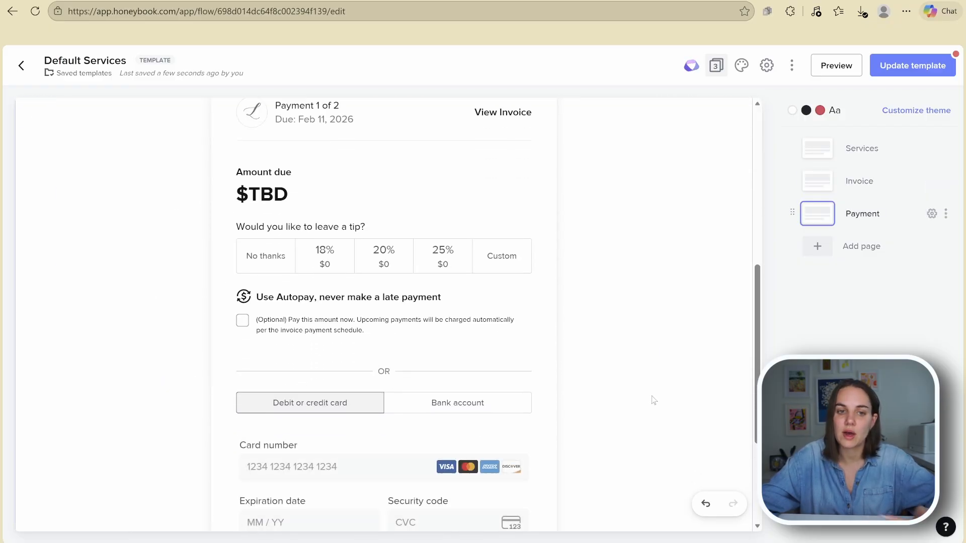
scroll(652, 401, "down", 3)
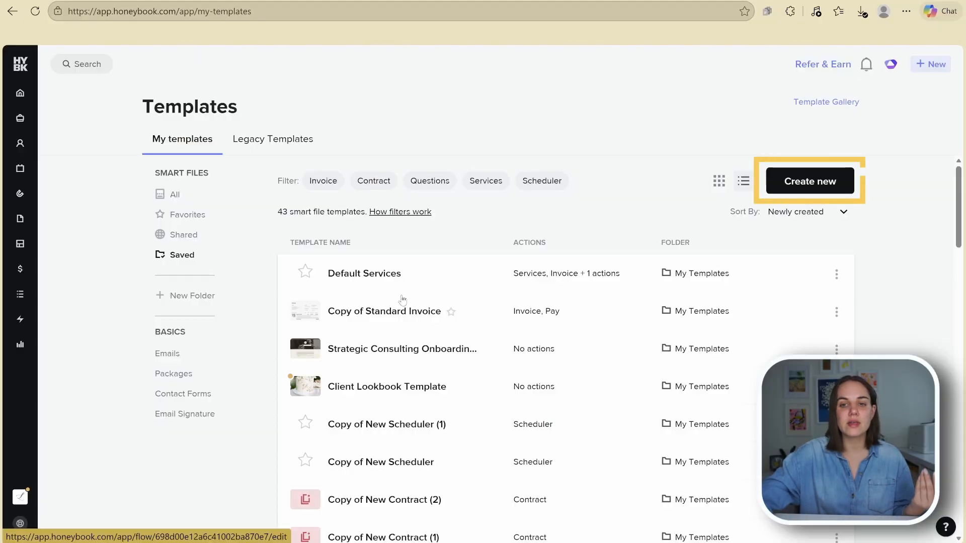
- Look through the template types offered for a new template, such as Contract, Invoice and Proposal
left_click(783, 180)
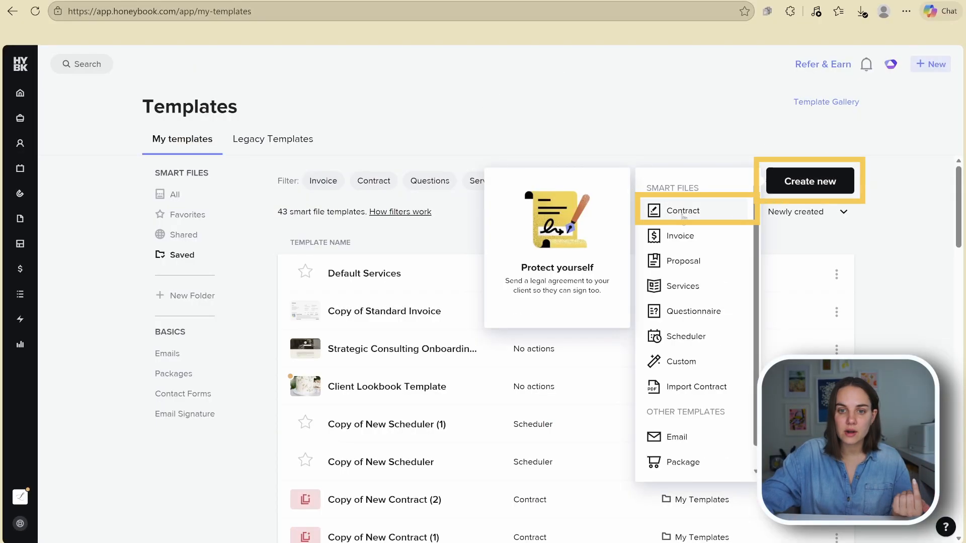
scroll(705, 292, "down", 1)
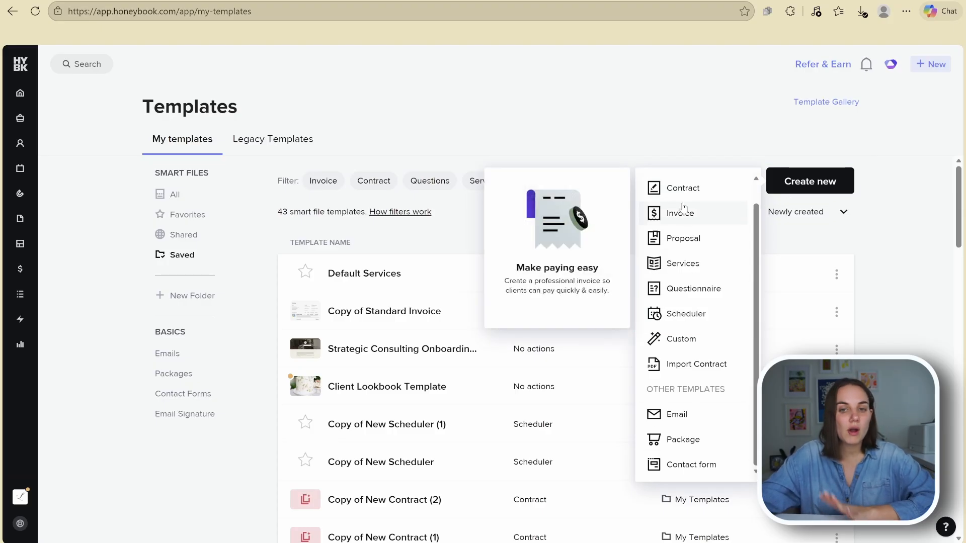
left_click(701, 152)
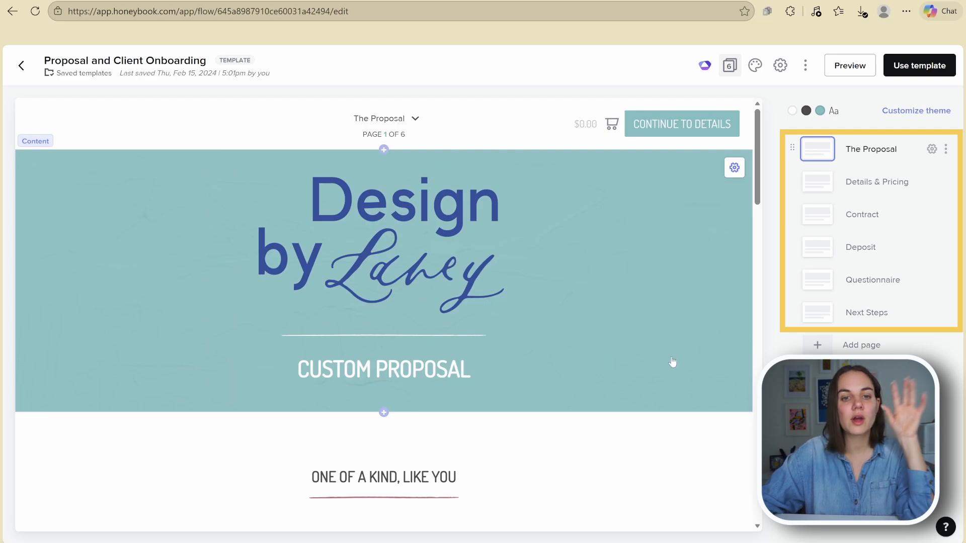
- Examine The Proposal page of the Proposal and Client Onboarding template, including its content blocks and selectable services
scroll(659, 364, "down", 8)
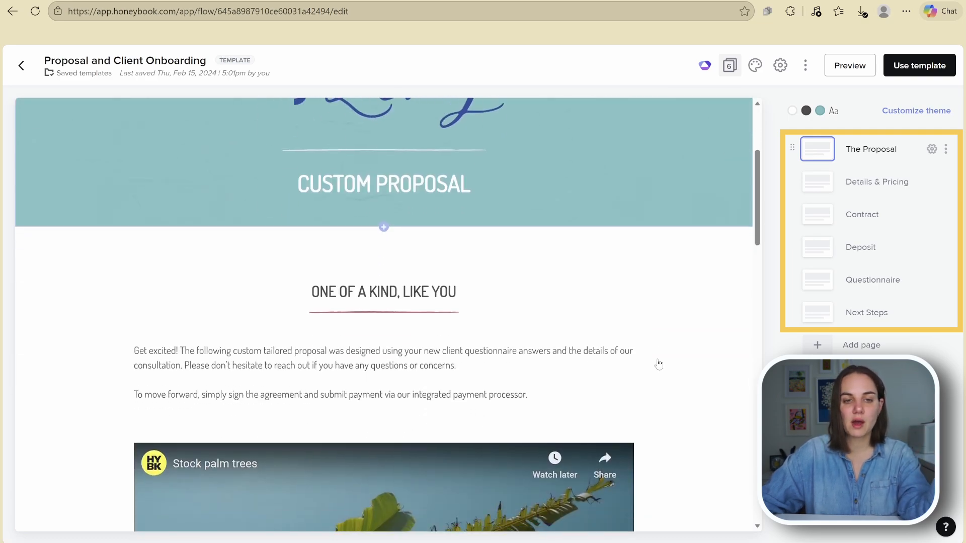
scroll(659, 364, "down", 2)
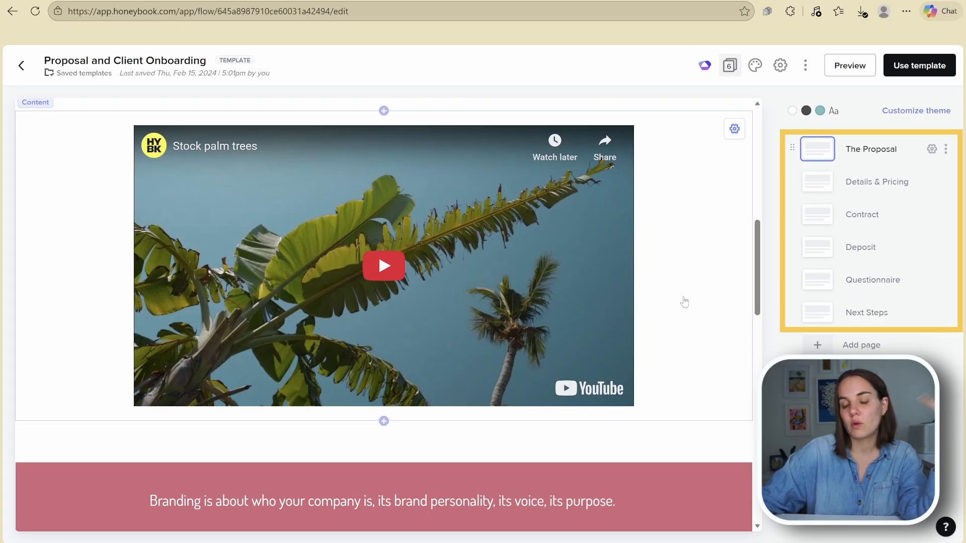
scroll(684, 303, "down", 7)
scroll(684, 303, "down", 4)
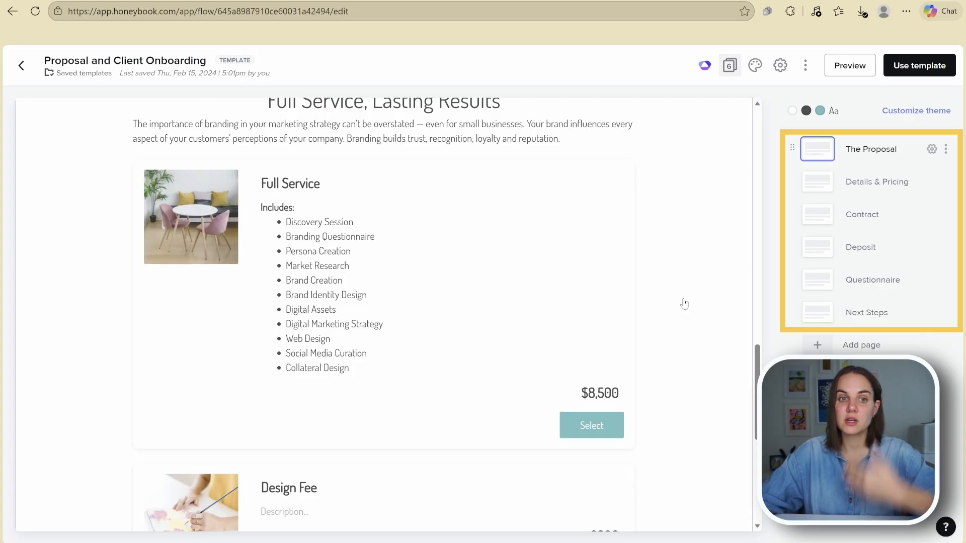
scroll(684, 302, "down", 2)
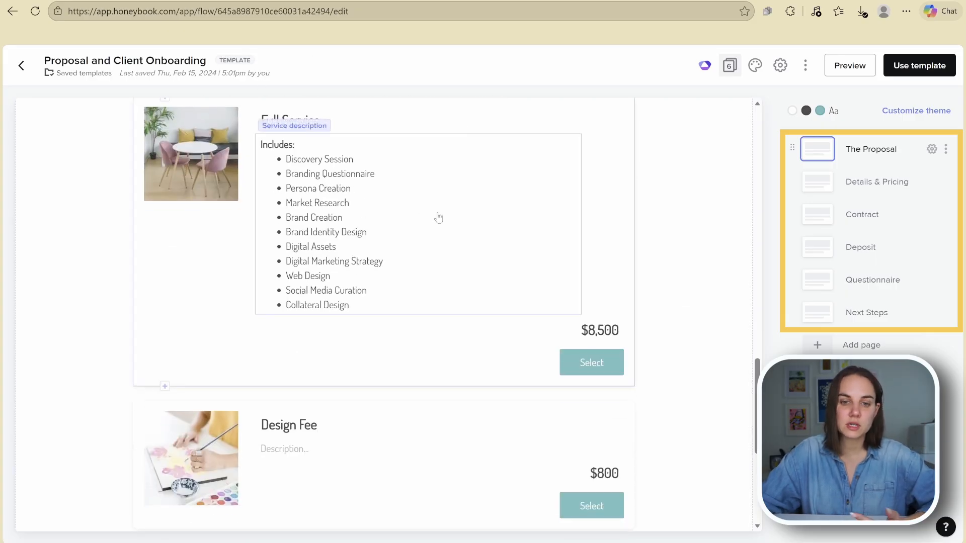
scroll(433, 221, "down", 5)
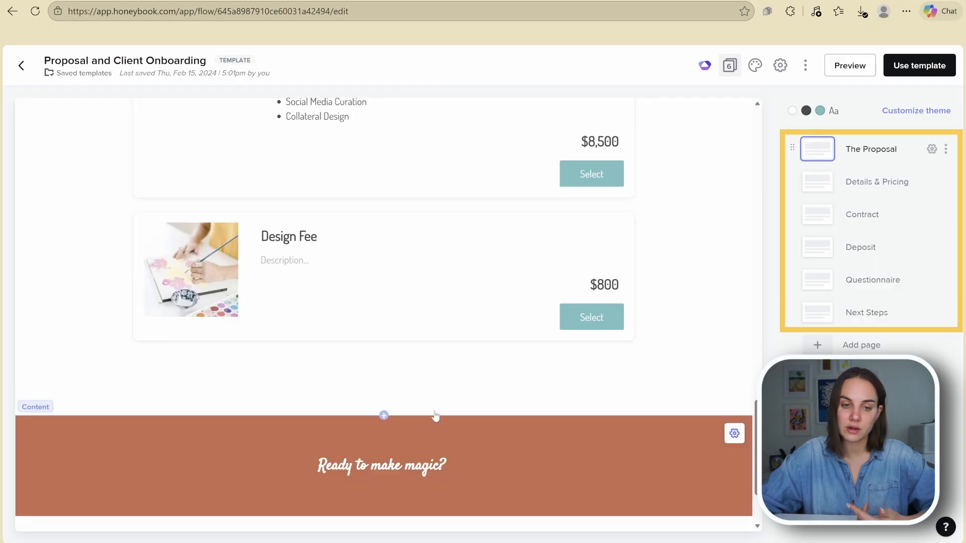
- Finish viewing The Proposal page, and examine the invoice and service selection section of the Details & Pricing page
scroll(406, 440, "down", 3)
scroll(352, 190, "up", 10)
left_click(810, 182)
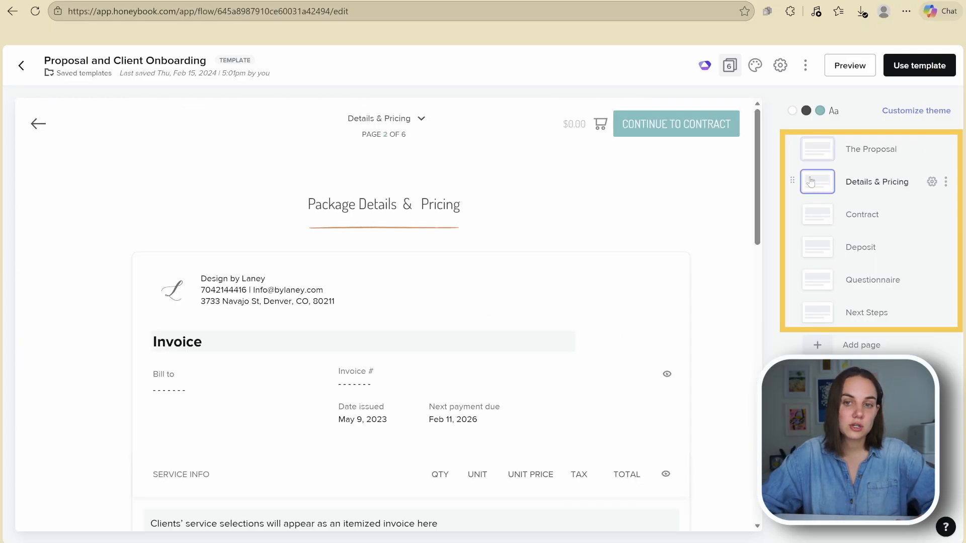
scroll(484, 273, "down", 6)
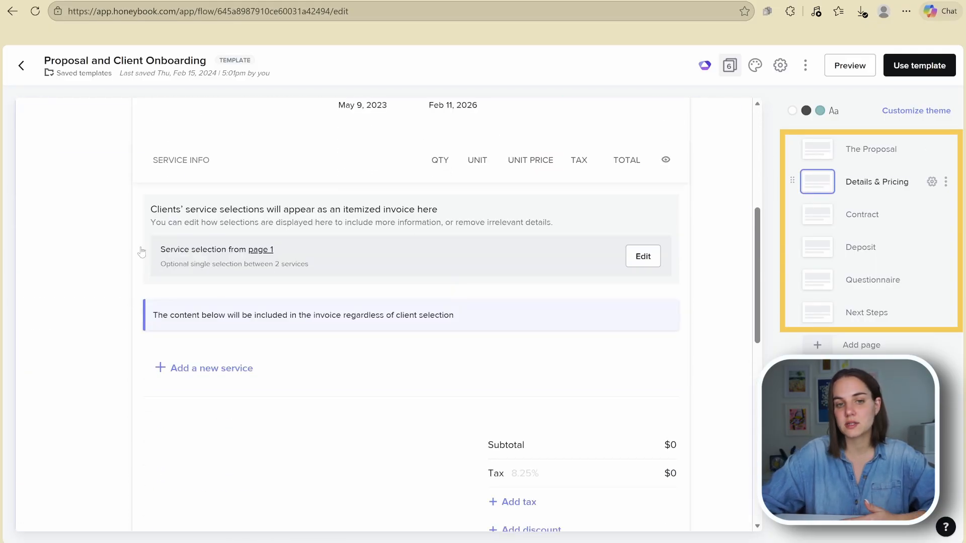
- Examine the Contract page's notice and agreement fields, and the Deposit page's payment options
left_click(819, 220)
scroll(490, 330, "down", 12)
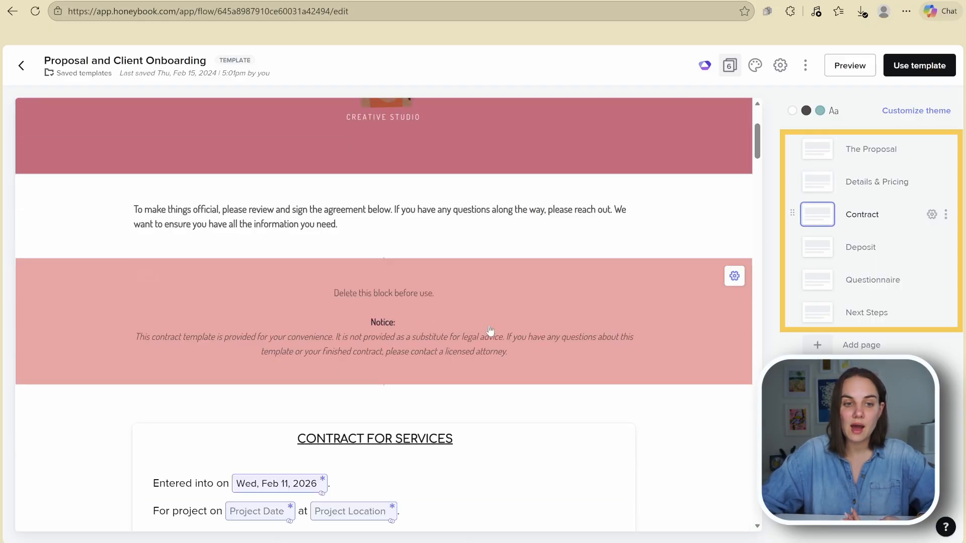
scroll(490, 329, "up", 12)
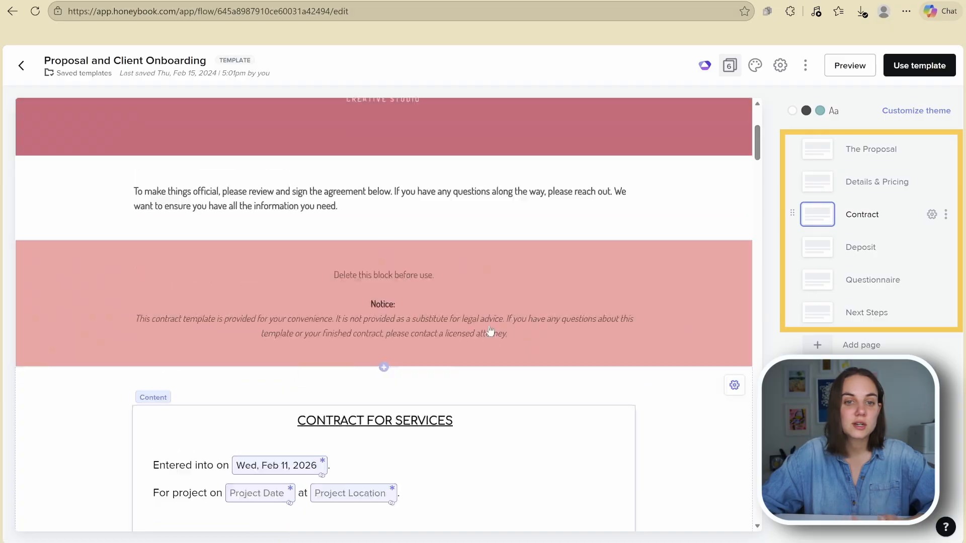
left_click(822, 243)
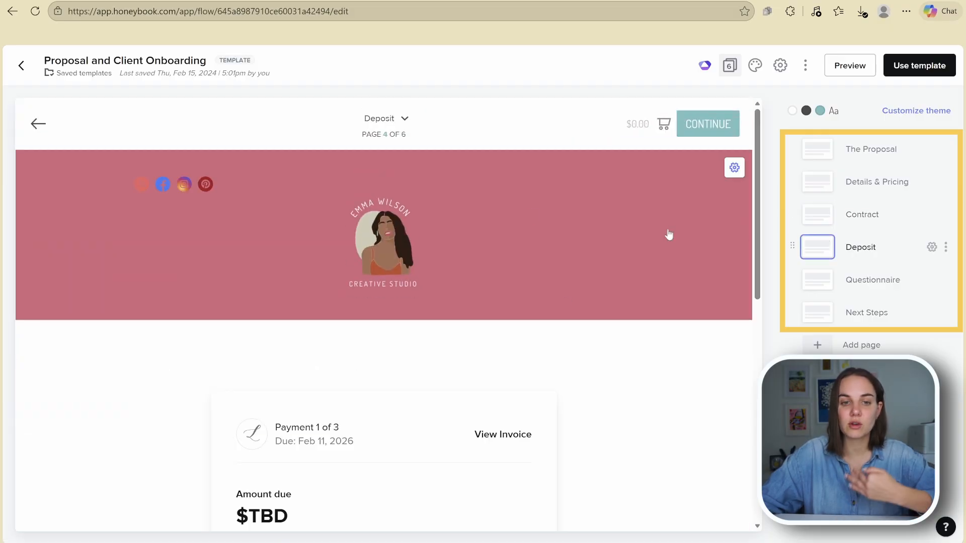
scroll(561, 418, "down", 5)
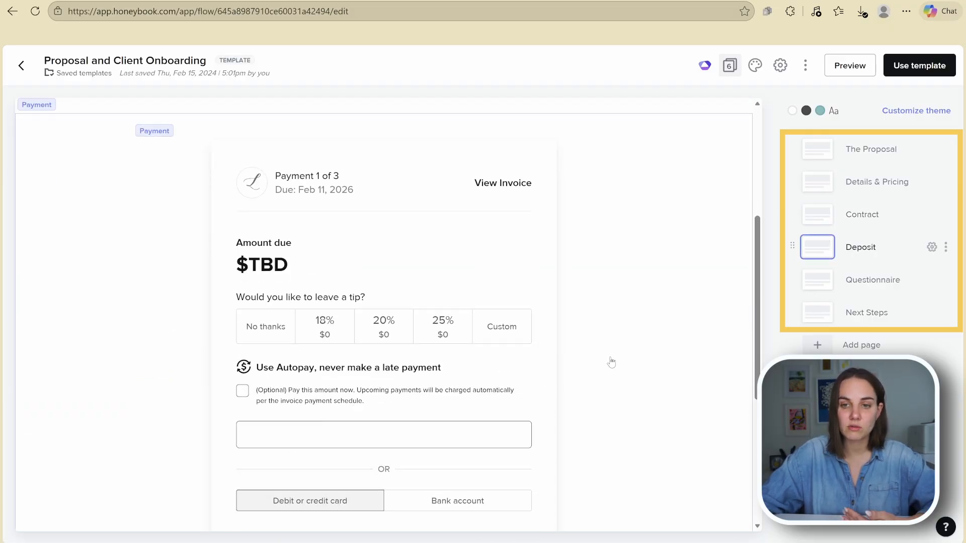
- Examine the Questionnaire page's client questions and the Next Steps page's closing message
left_click(817, 279)
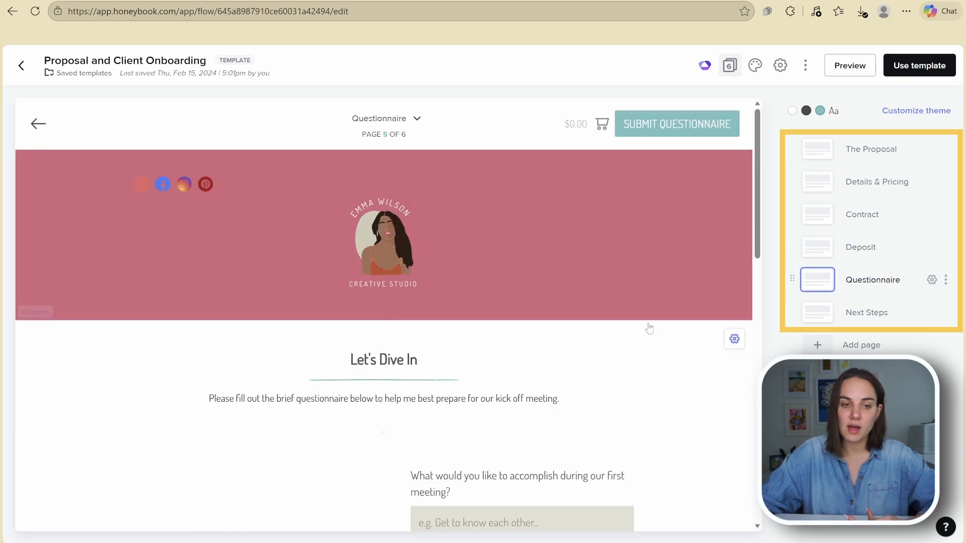
scroll(649, 330, "down", 6)
scroll(440, 411, "down", 8)
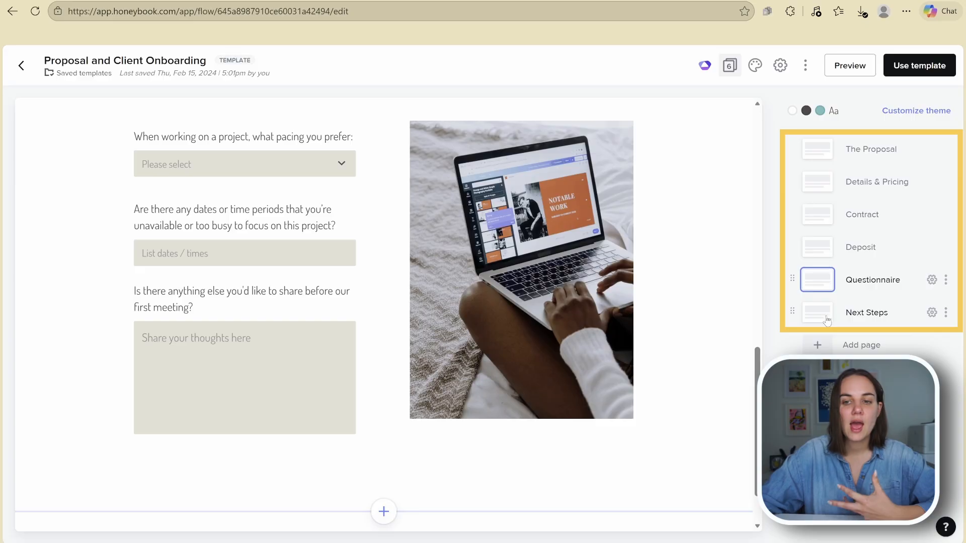
left_click(827, 320)
scroll(629, 341, "down", 4)
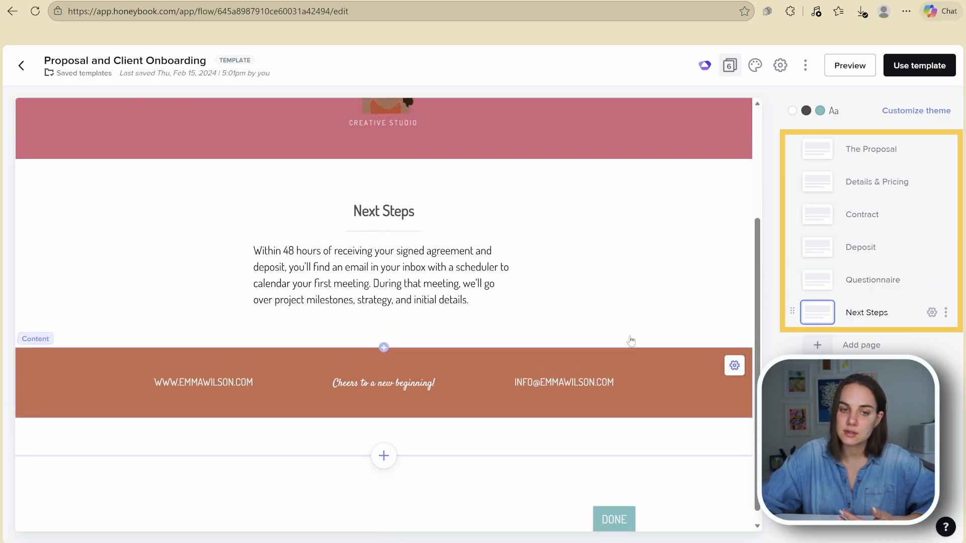
scroll(630, 340, "up", 2)
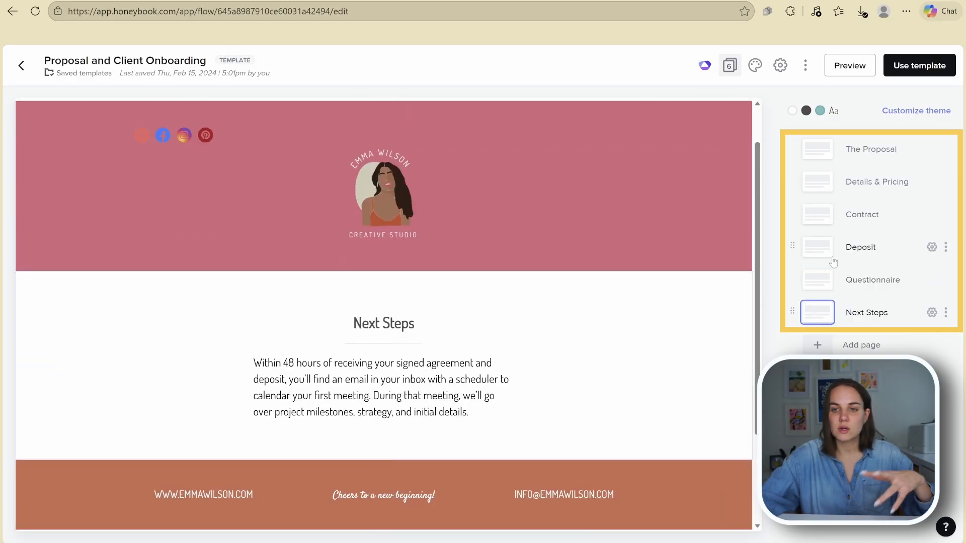
scroll(634, 347, "up", 1)
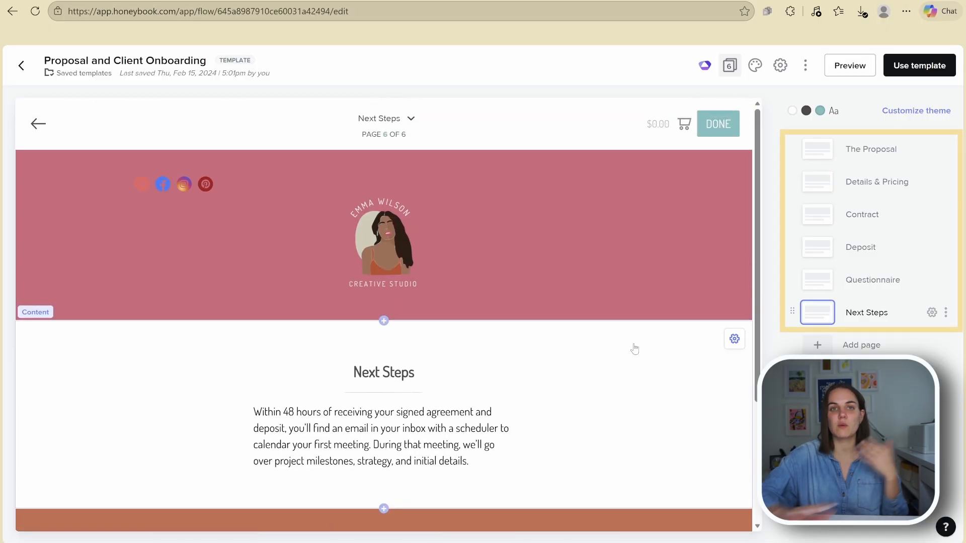